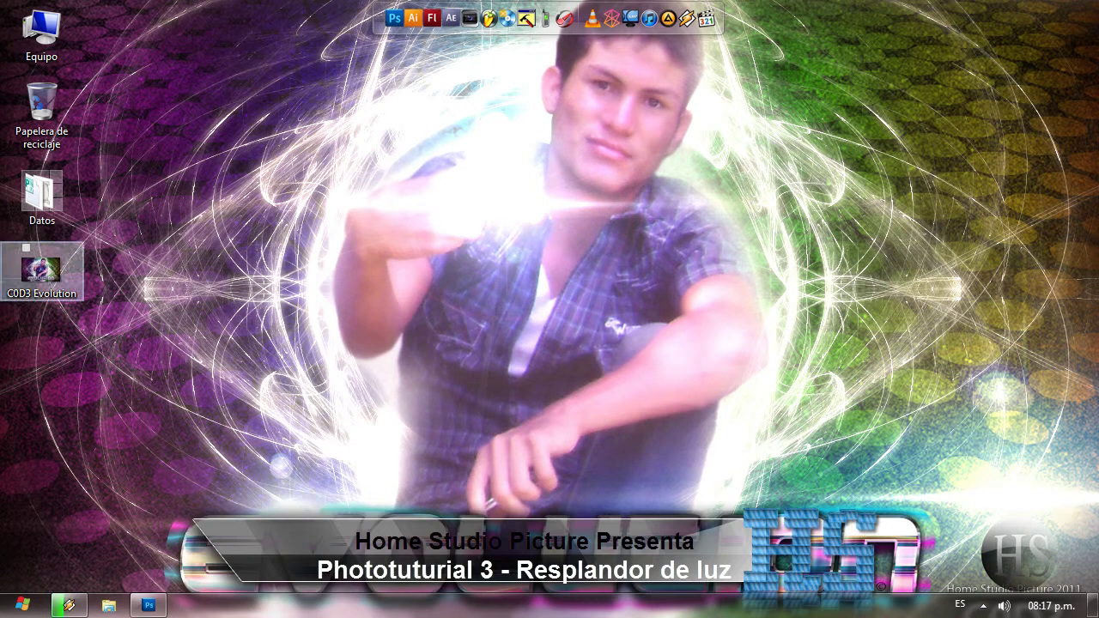
Step: Preview the C0D3 Evolution image on the desktop, then close the viewer
double_click(47, 271)
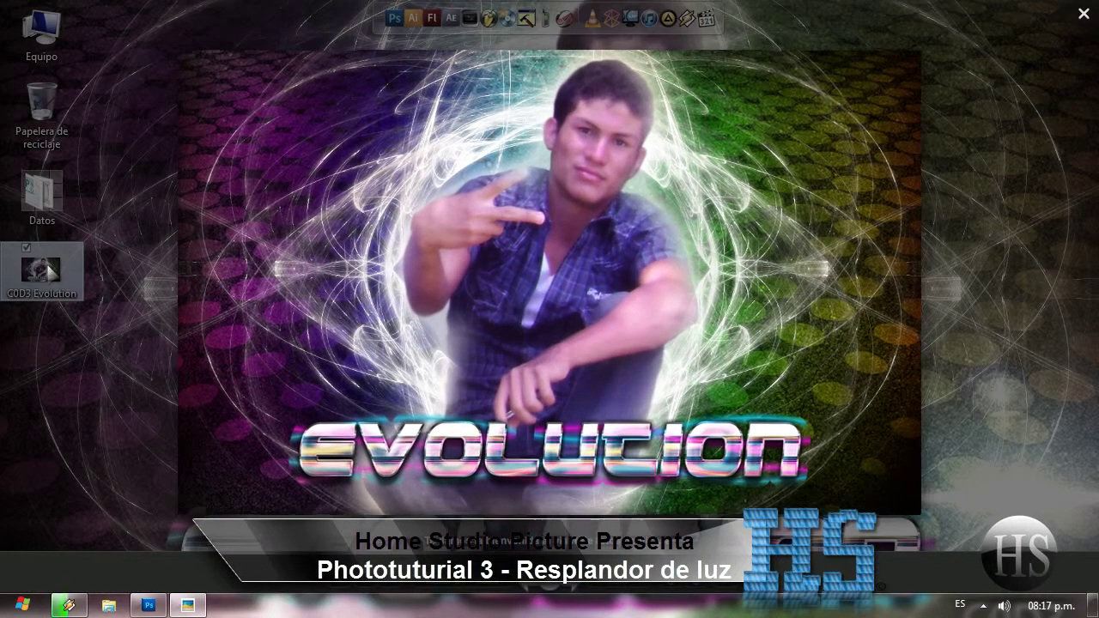
click(552, 209)
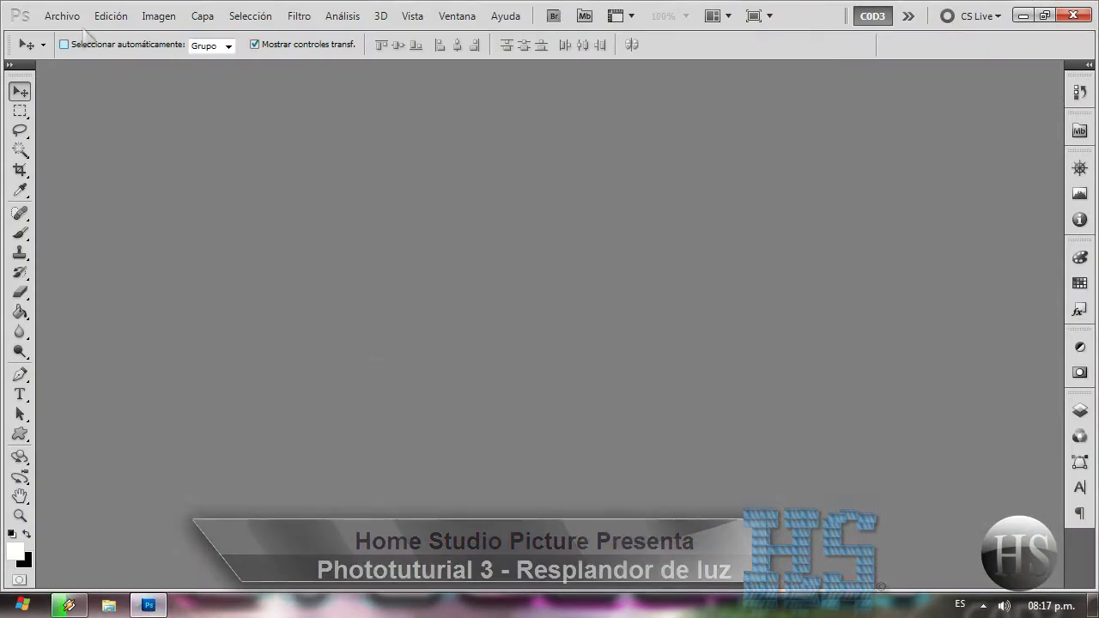
Step: Create a new transparent 1280×800 px document
key(ctrl+n)
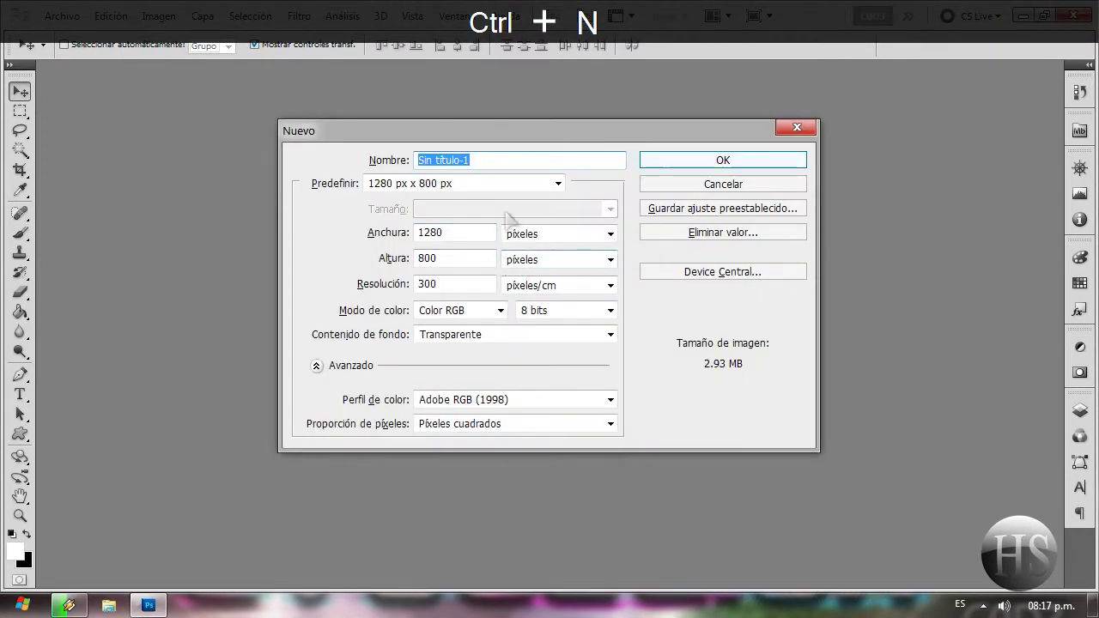
click(510, 184)
click(430, 251)
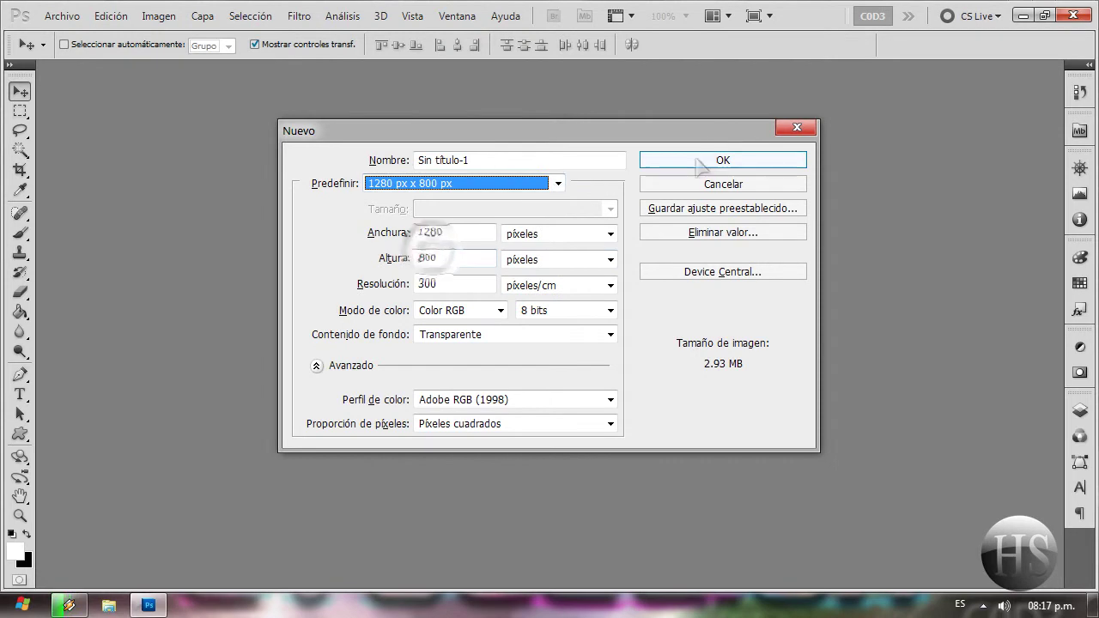
click(702, 160)
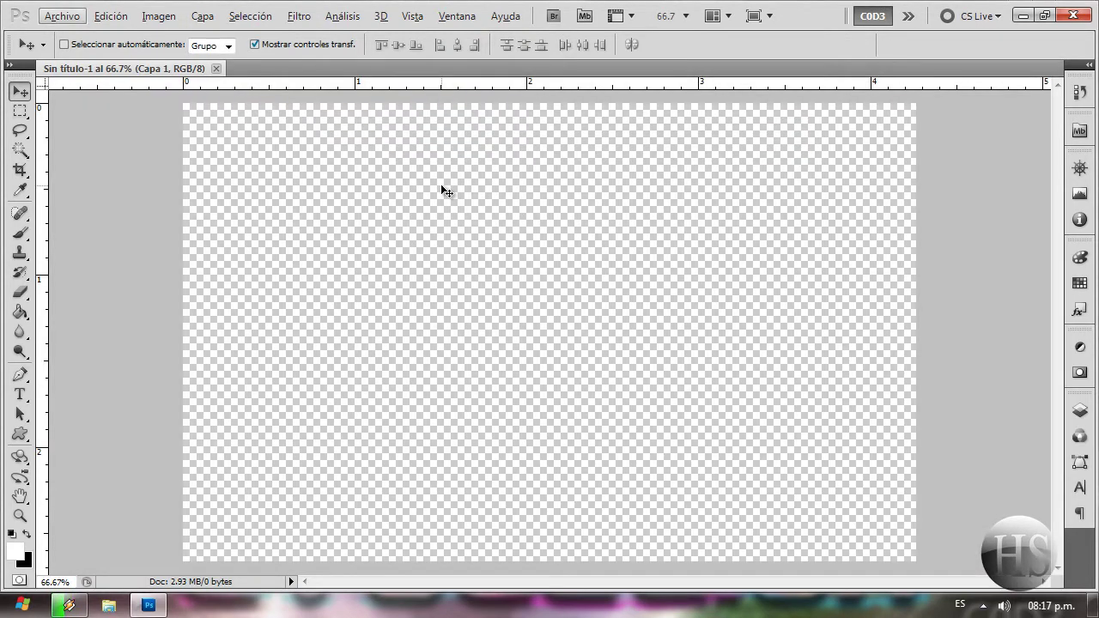
Step: Place the C0D3 Evolution image across the whole canvas
click(62, 16)
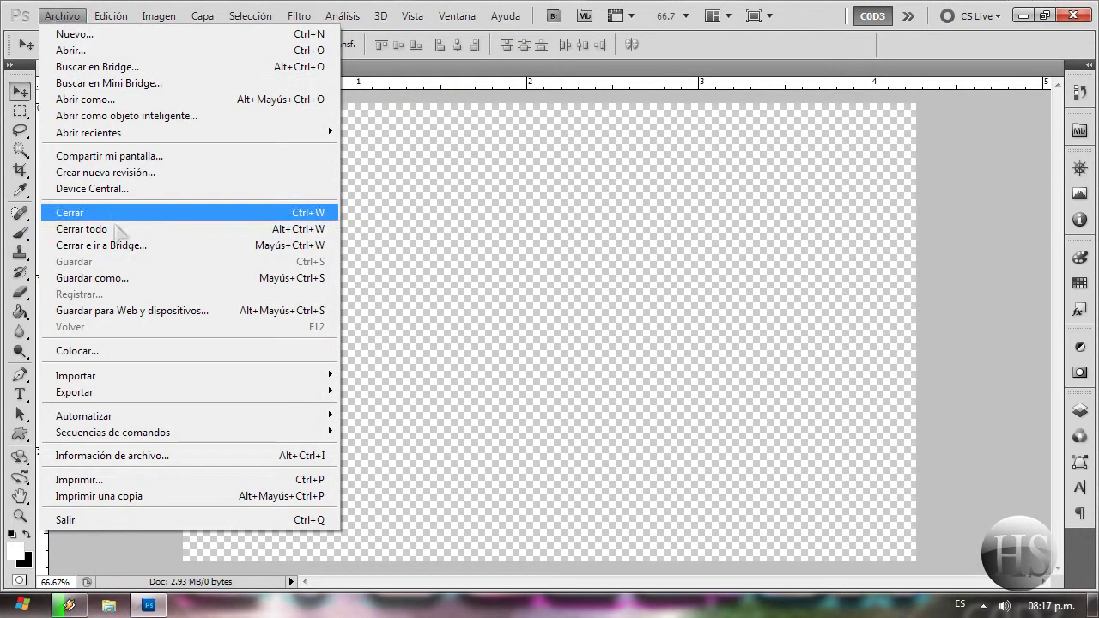
click(126, 359)
click(606, 215)
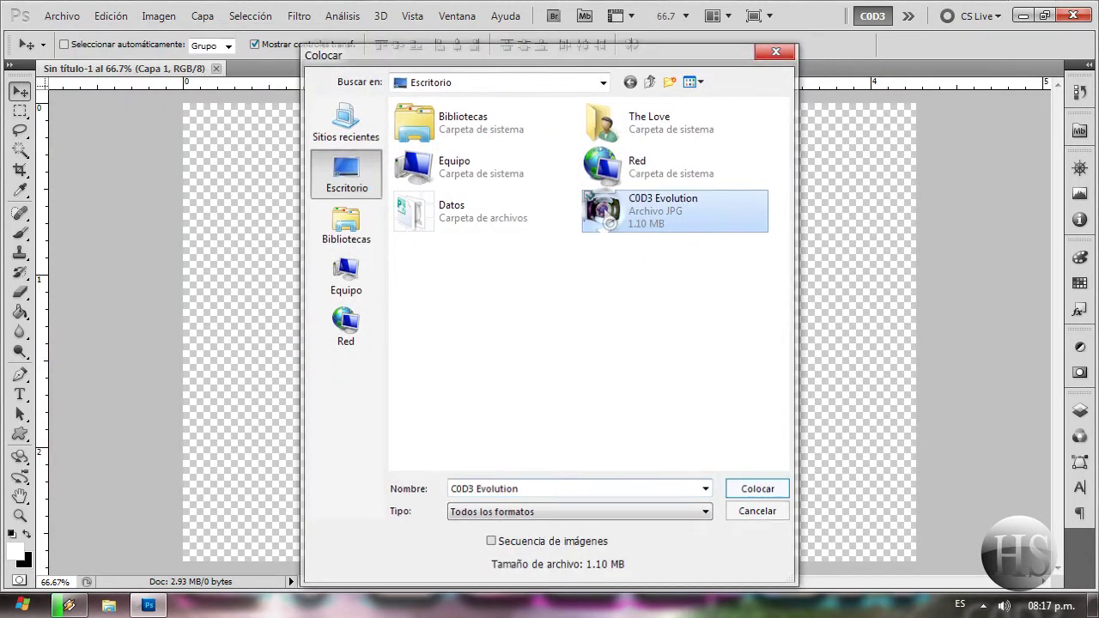
key(Return)
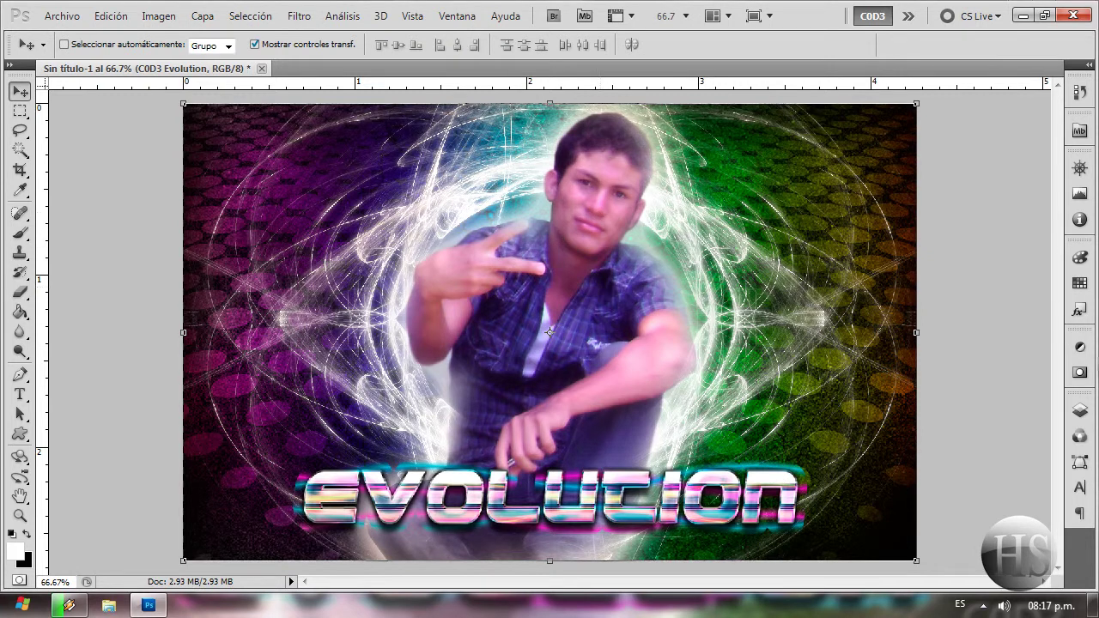
Step: Add a new layer Capa 1 and fill it solid black with the Paint Bucket
click(1081, 412)
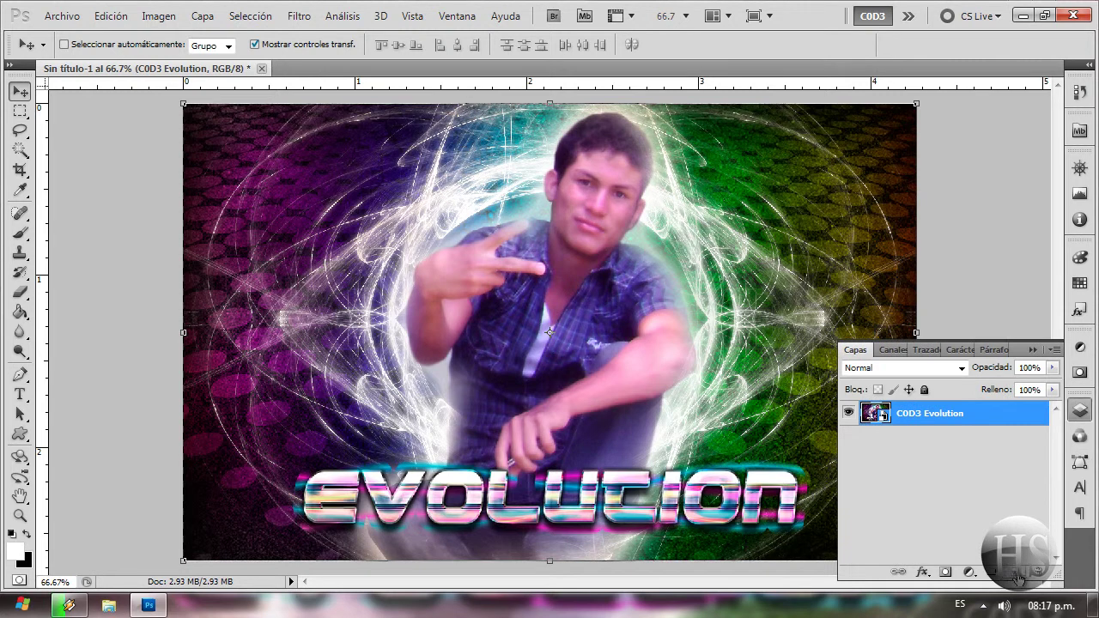
key(ctrl+shift+alt+n)
key(g)
key(d)
click(451, 327)
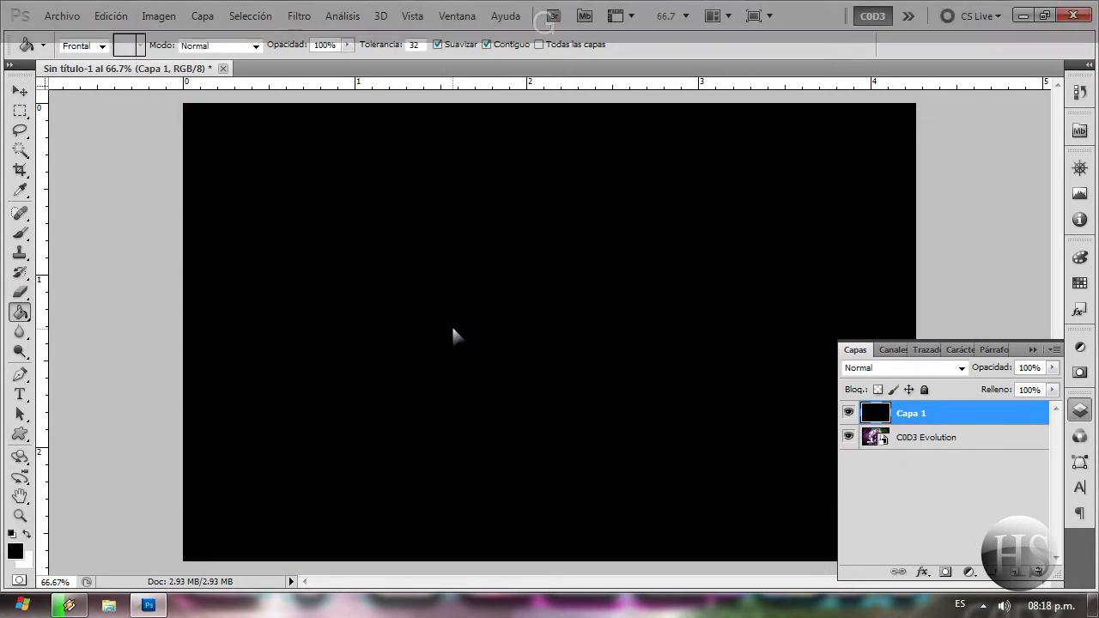
click(299, 16)
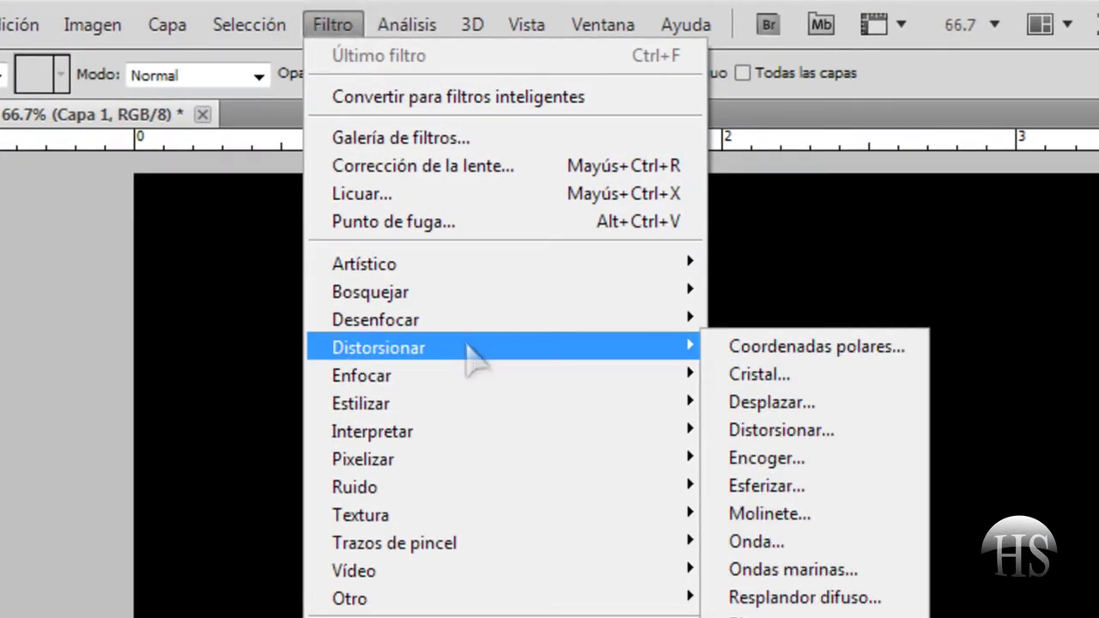
mouse_move(412, 431)
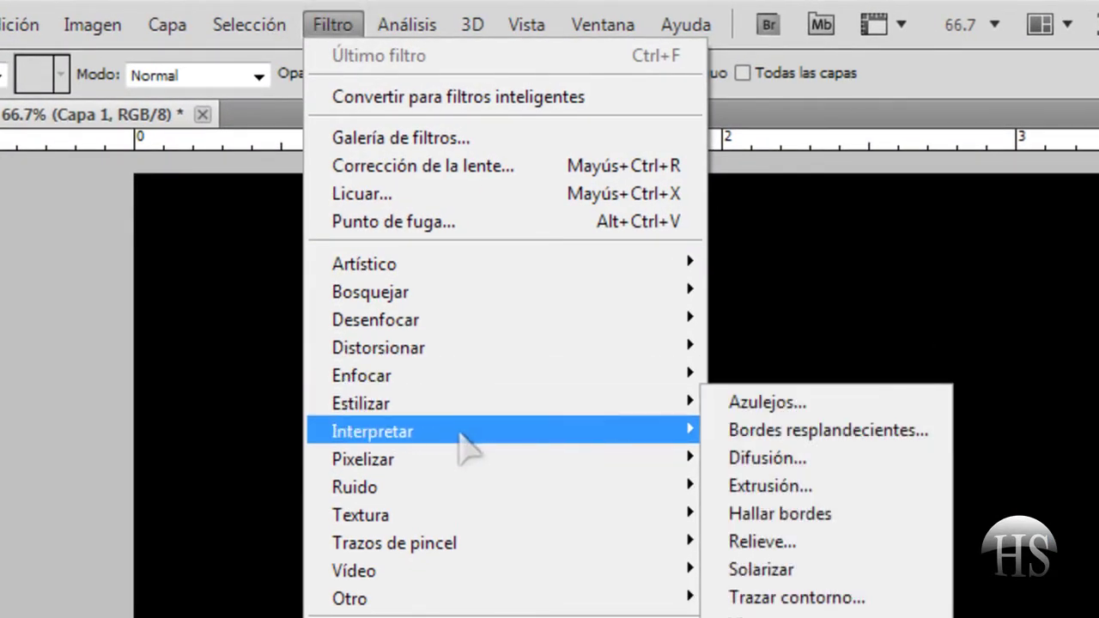
Step: Render a 105 mm prime lens flare near the centre with brightness about 74
click(816, 427)
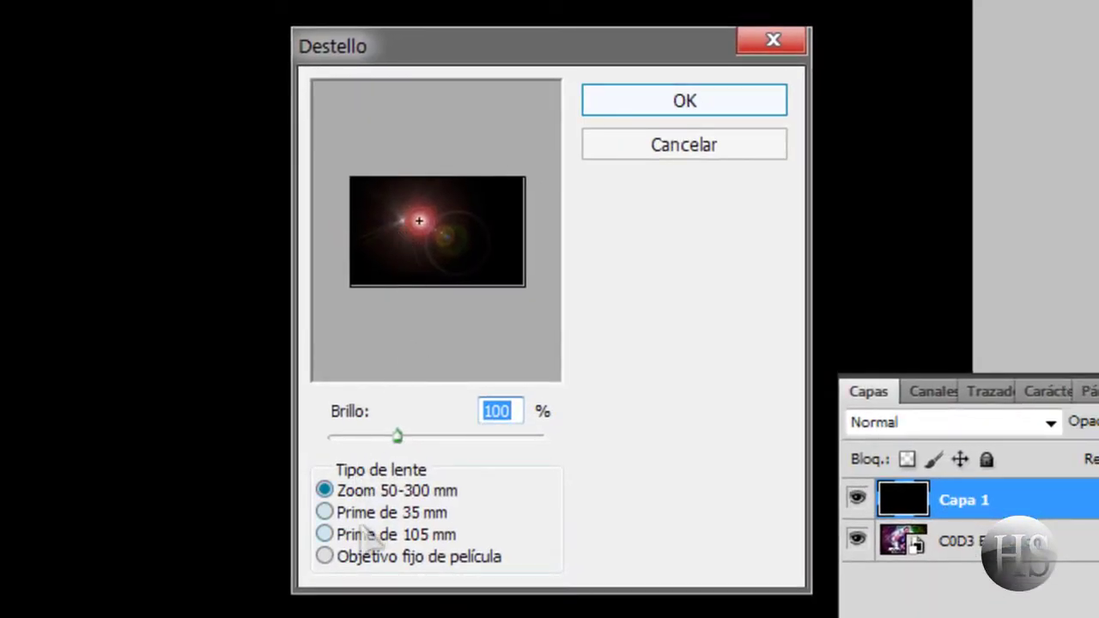
click(367, 534)
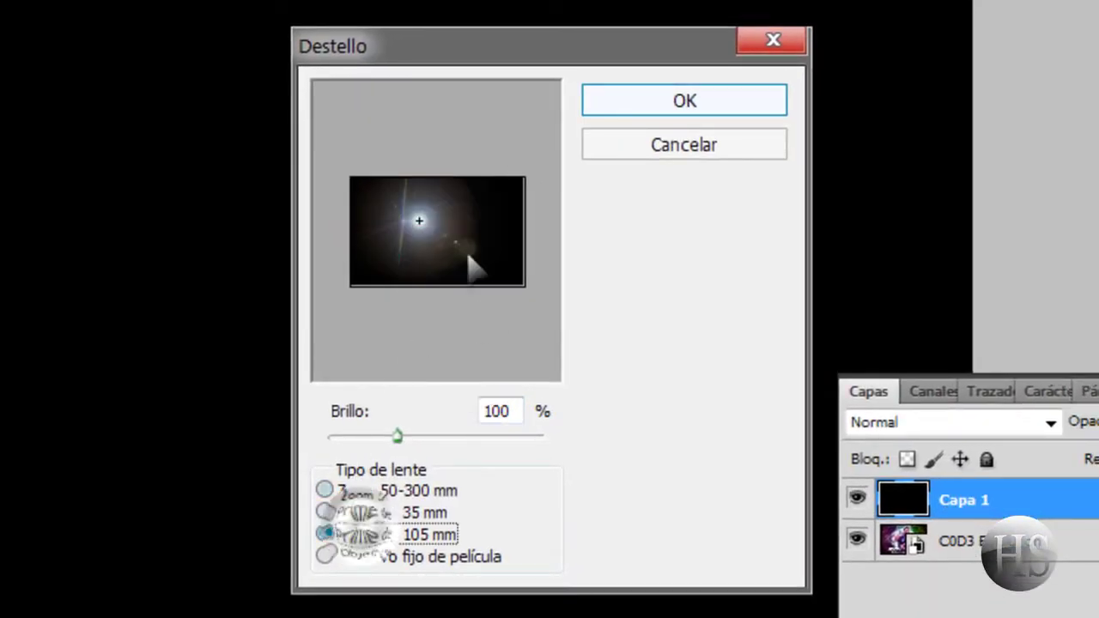
drag(439, 244, 435, 232)
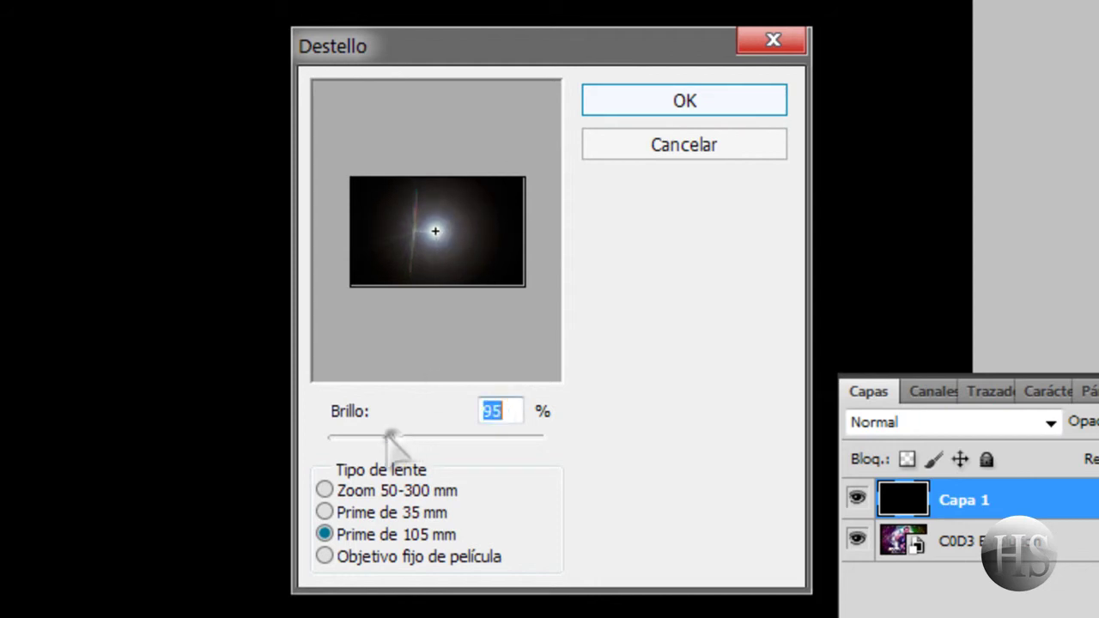
drag(397, 436, 383, 437)
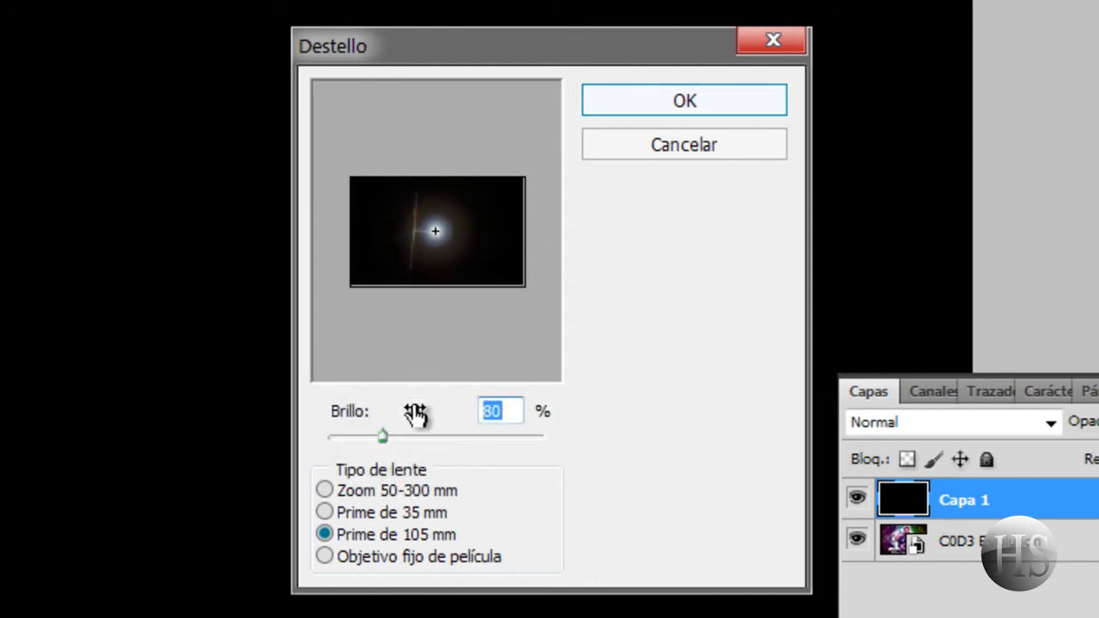
drag(371, 440, 384, 419)
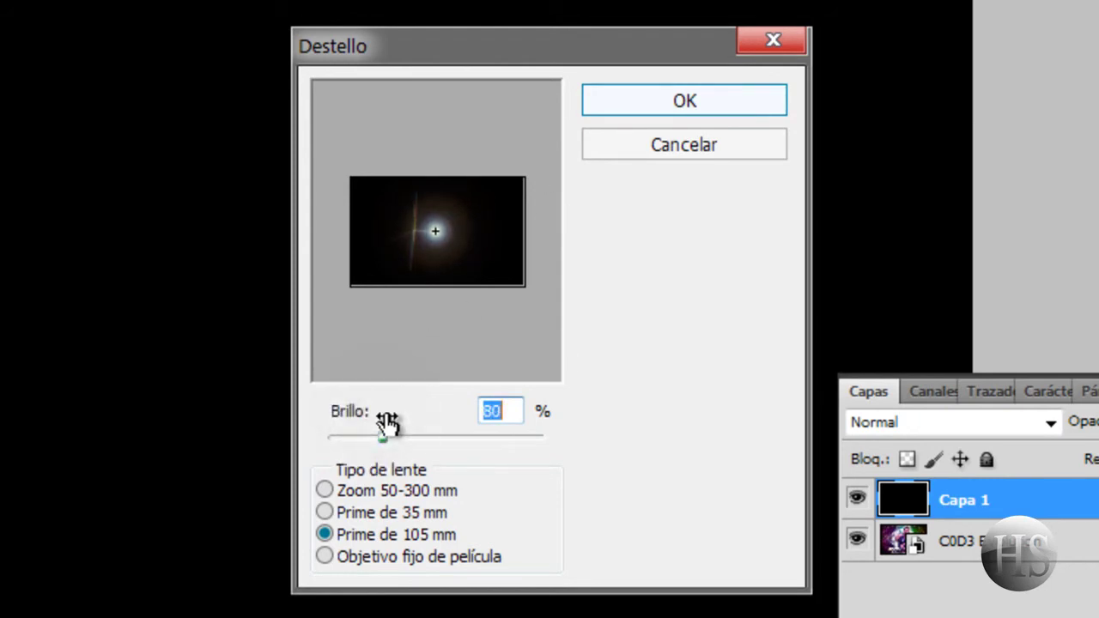
click(678, 99)
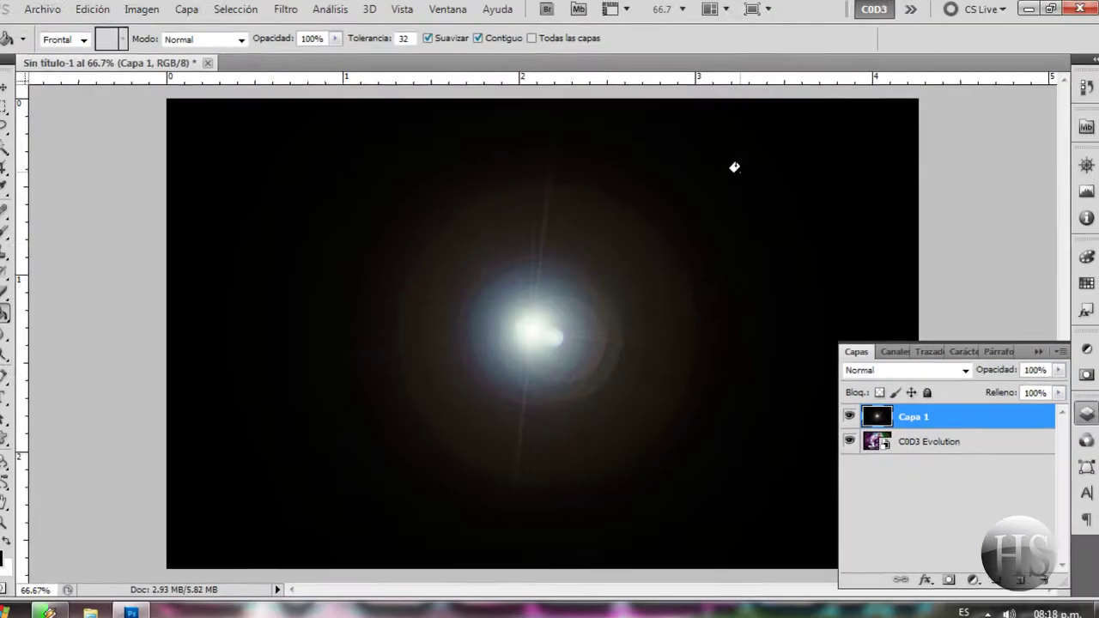
Step: Duplicate the flare layer and give the copy a 5.1-pixel Gaussian blur
key(ctrl+j)
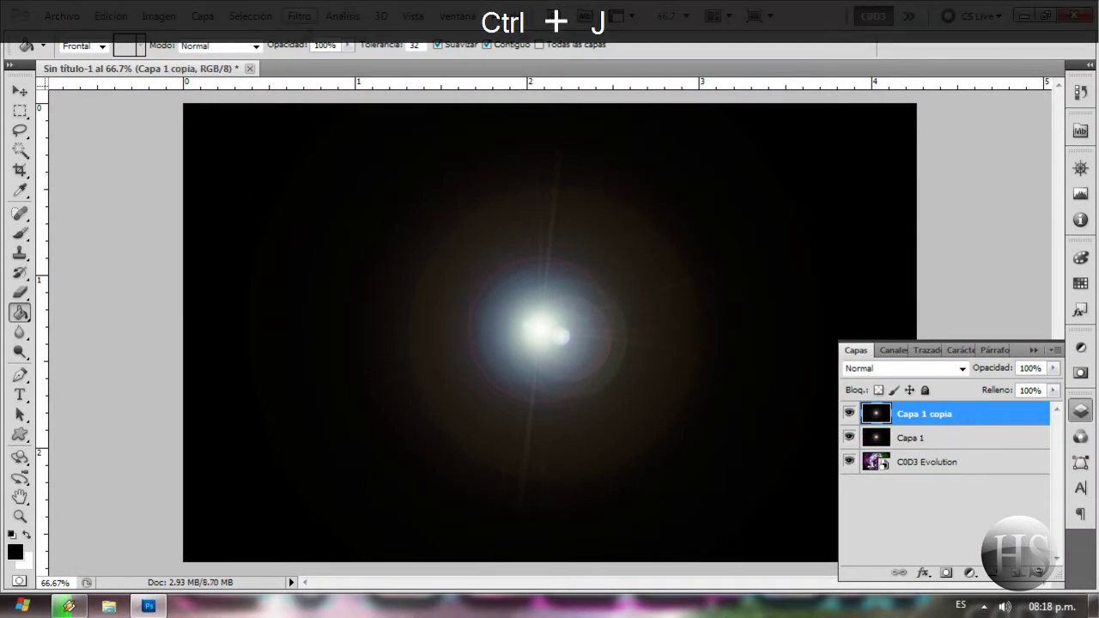
click(299, 16)
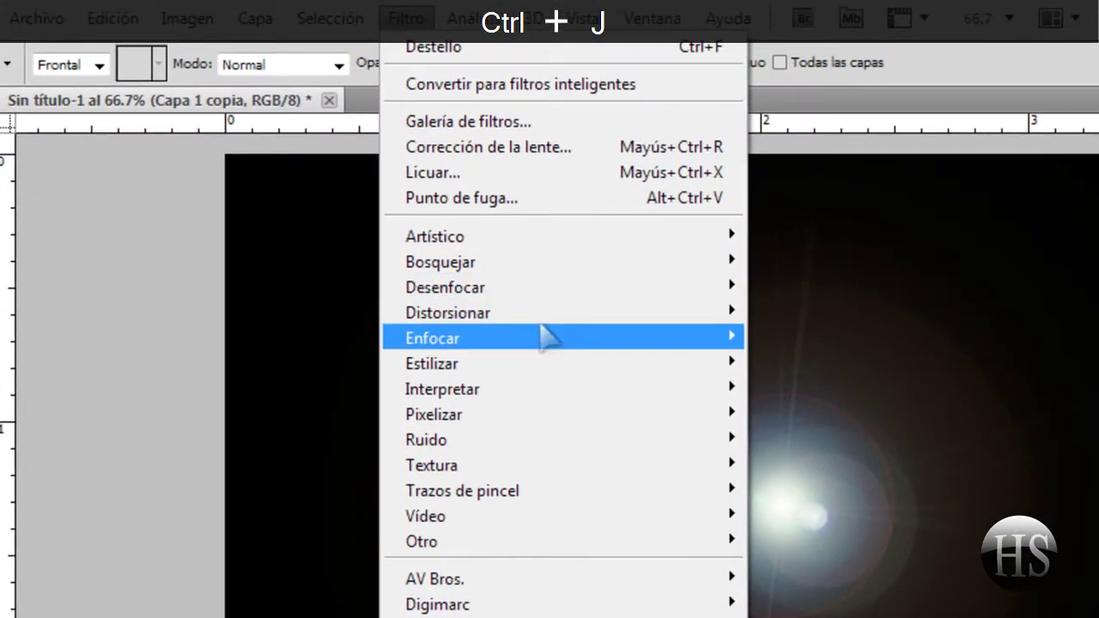
mouse_move(446, 287)
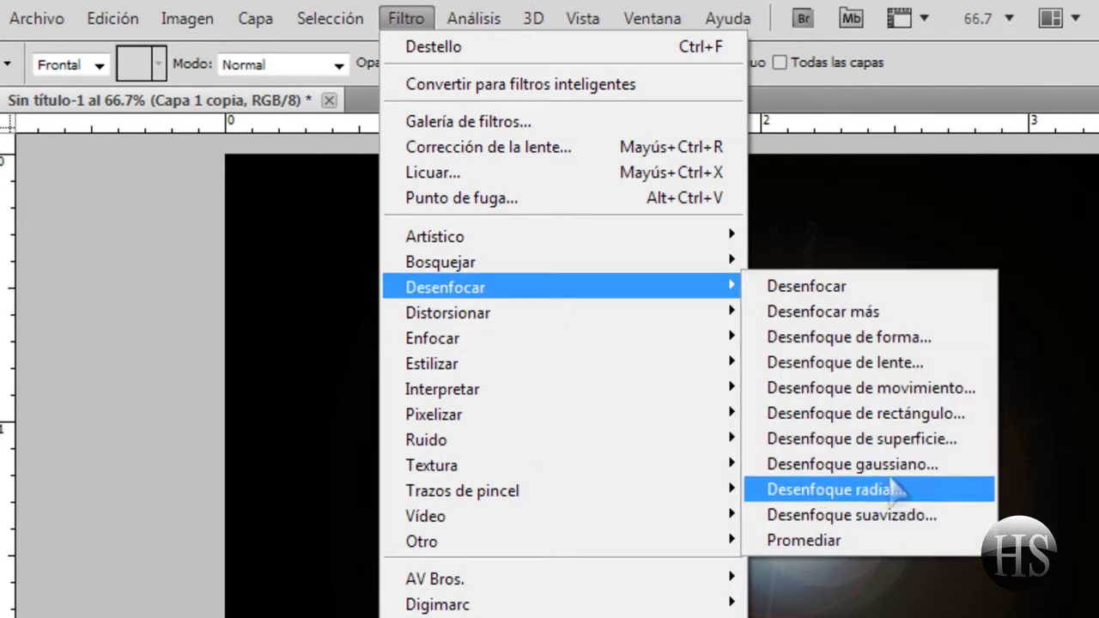
click(884, 468)
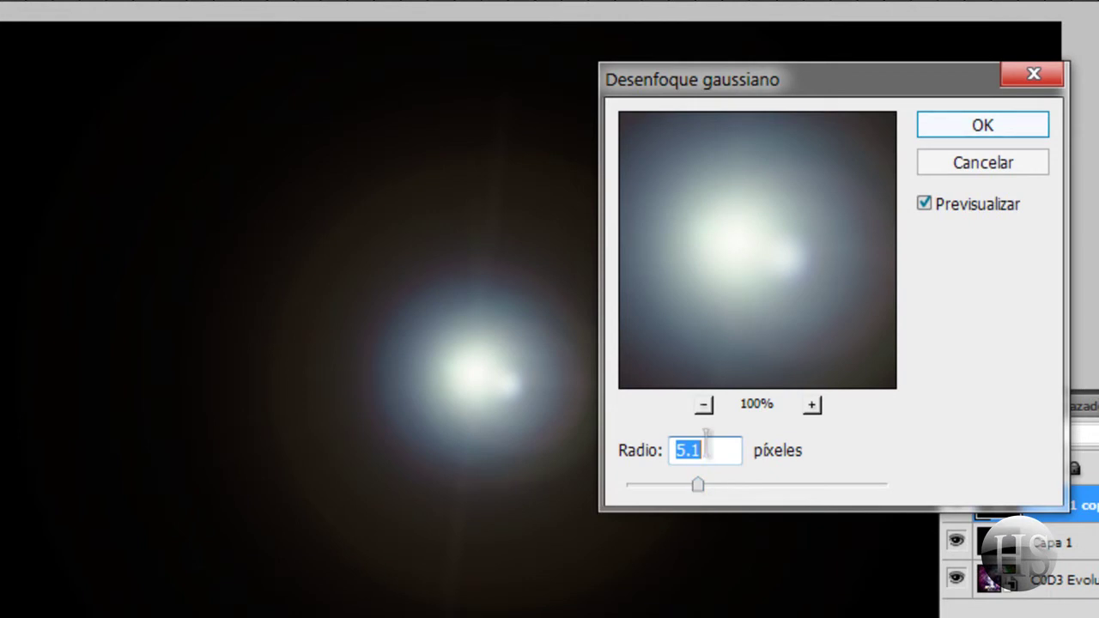
key(Return)
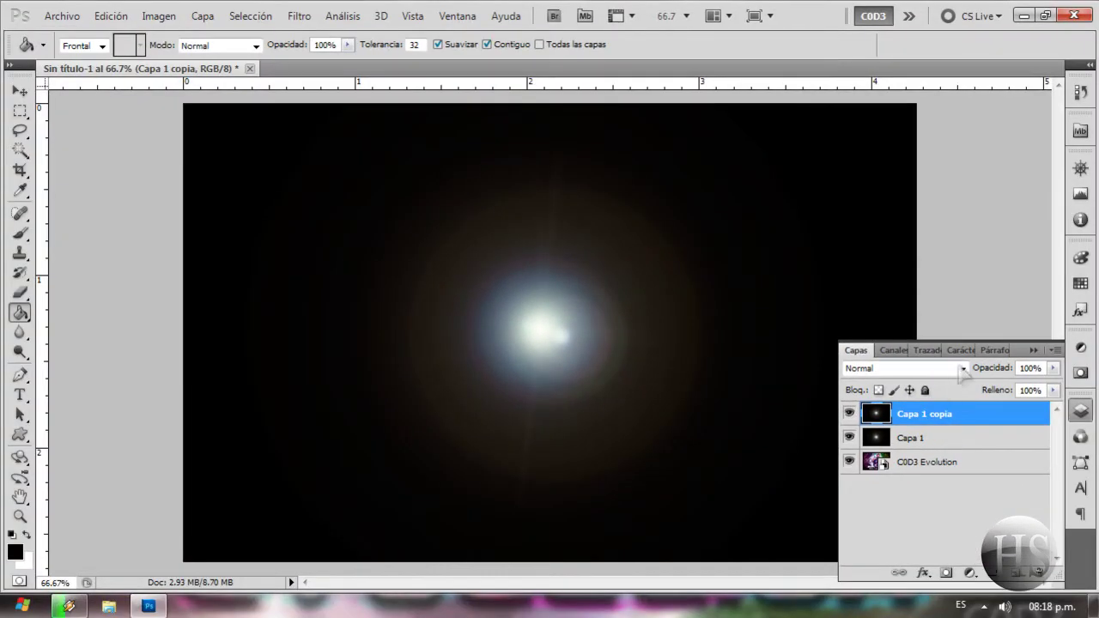
click(963, 368)
Step: Set both Capa 1 copia and Capa 1 to Sobreexpos. lineal (Añadir) blend mode
click(887, 168)
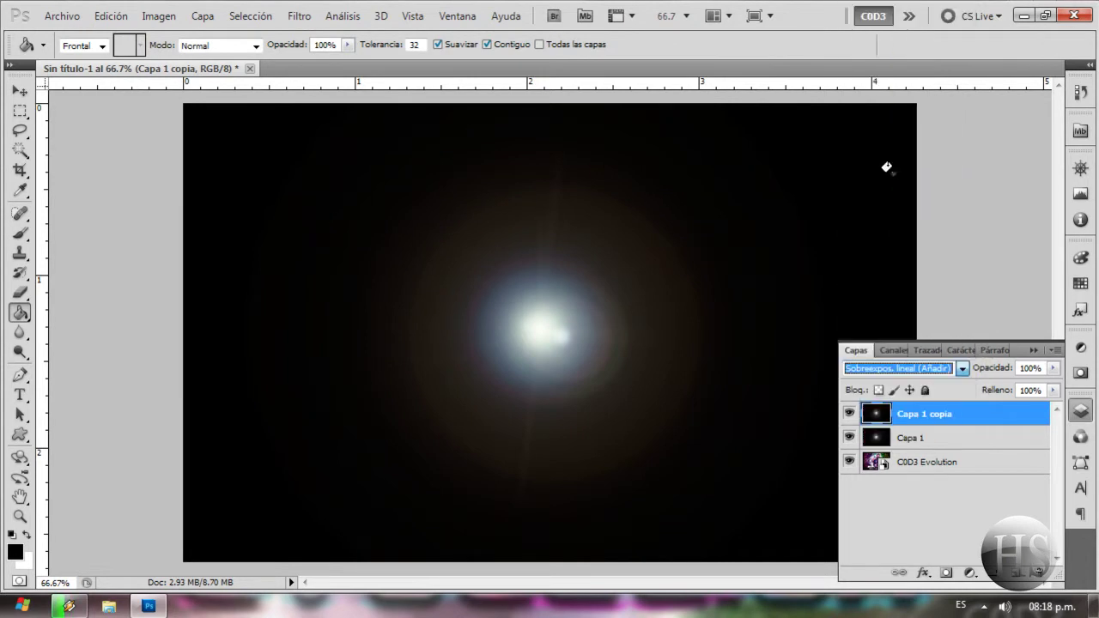
click(925, 437)
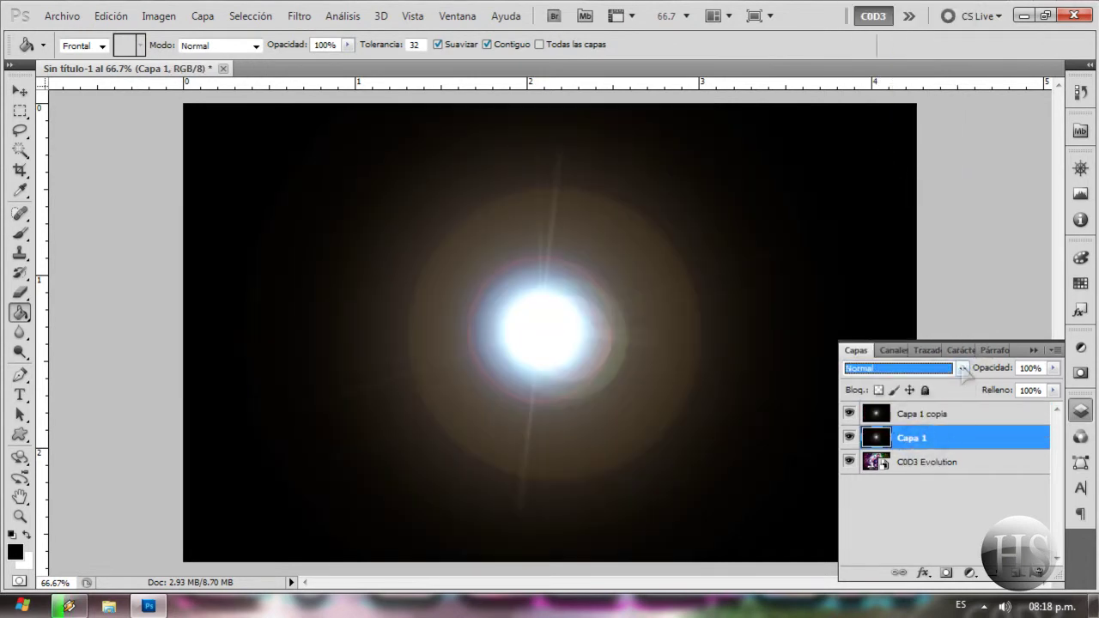
click(963, 368)
click(924, 173)
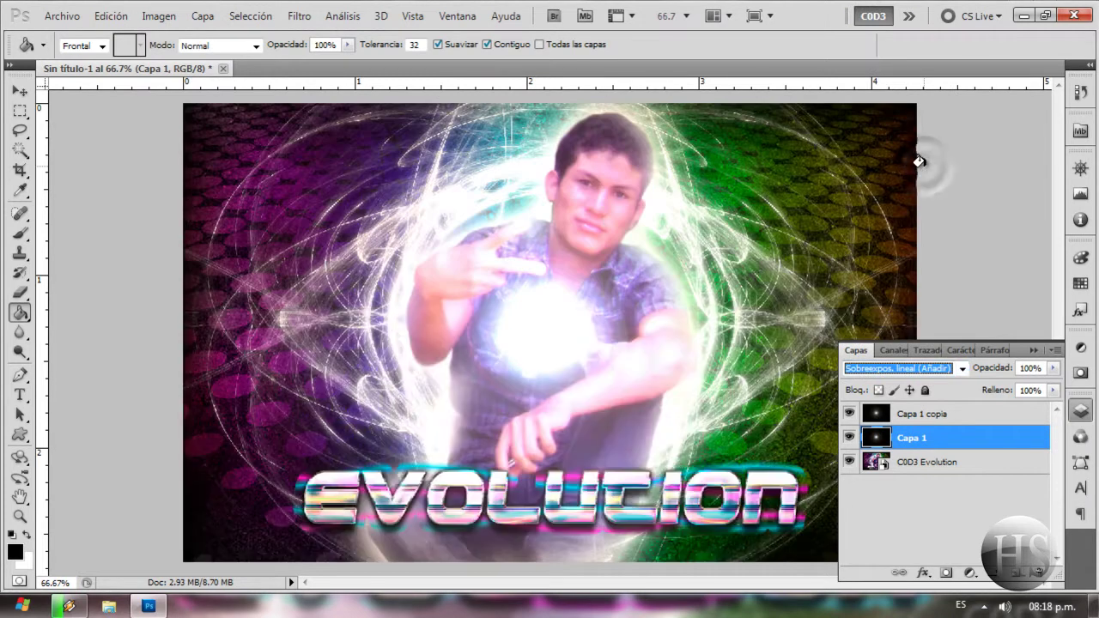
Step: Select both flare layers and try moving the glow, then undo the move
key(v)
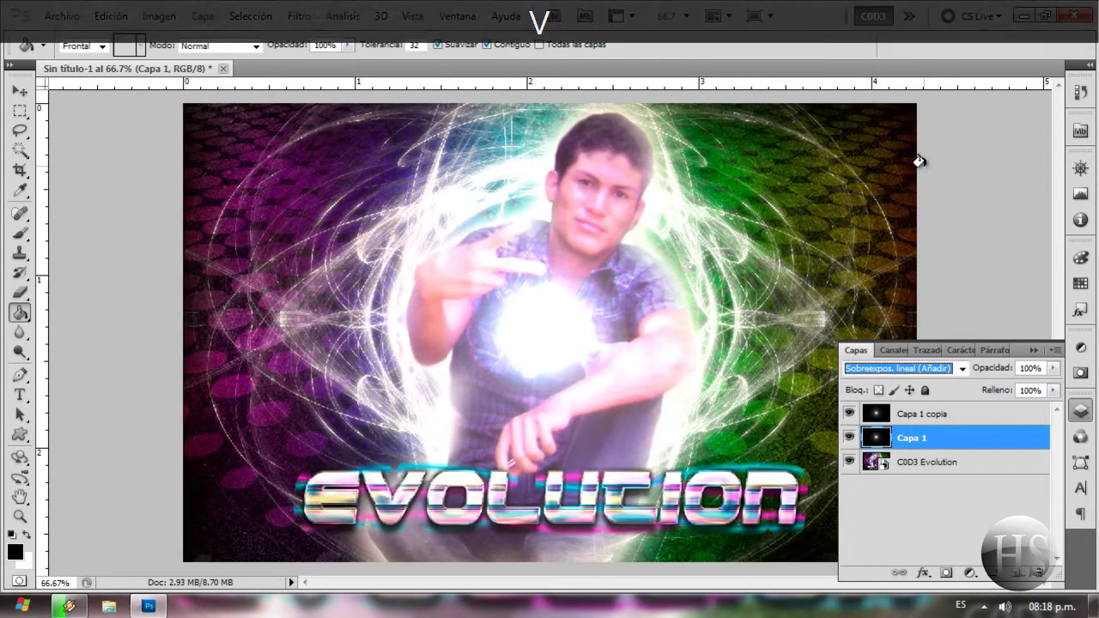
shift+click(919, 416)
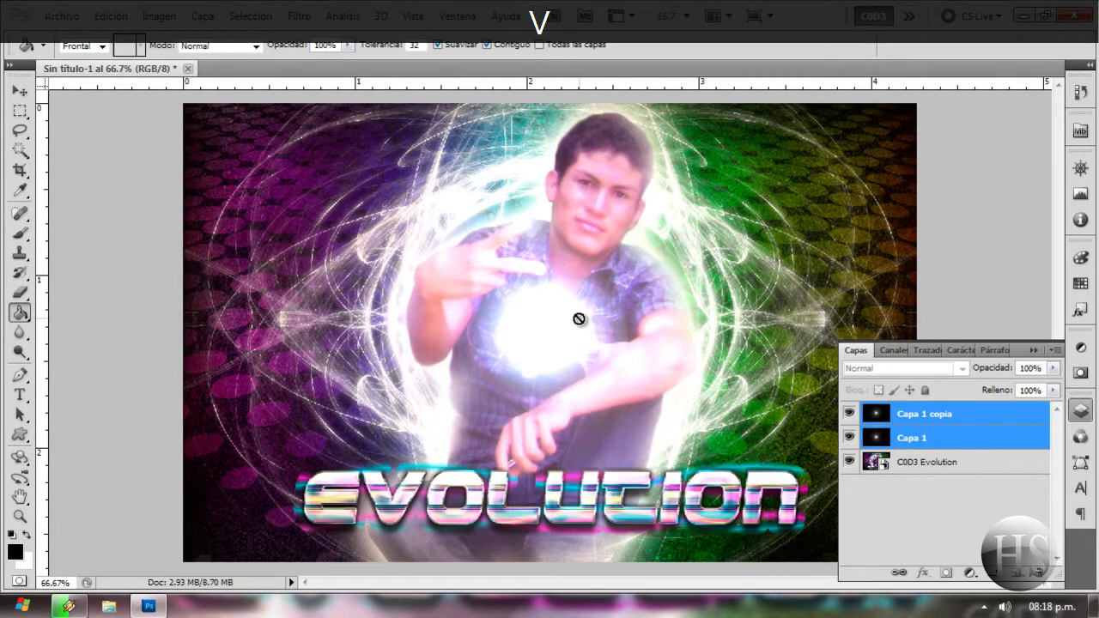
key(v)
key(alt+n)
click(692, 234)
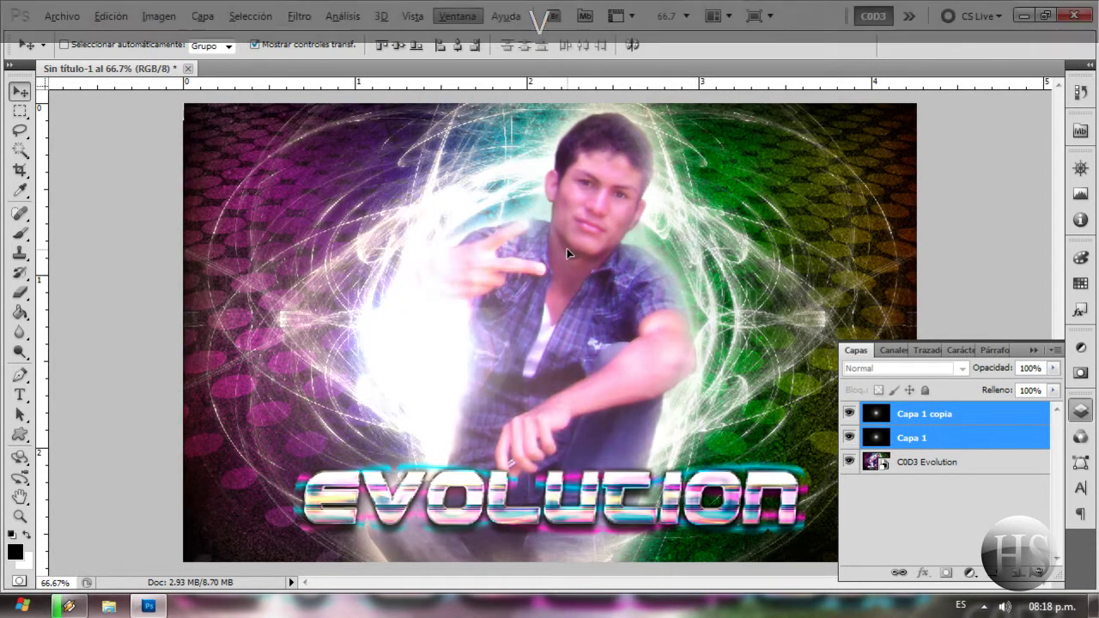
drag(567, 248, 606, 214)
key(ctrl+z)
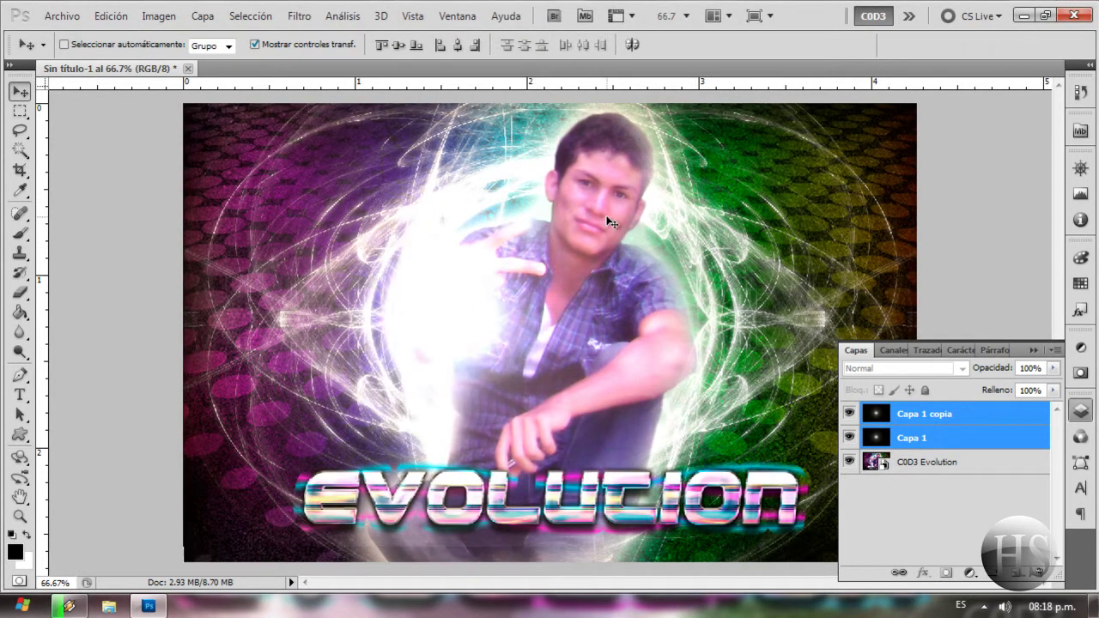
key(ctrl+t)
click(917, 416)
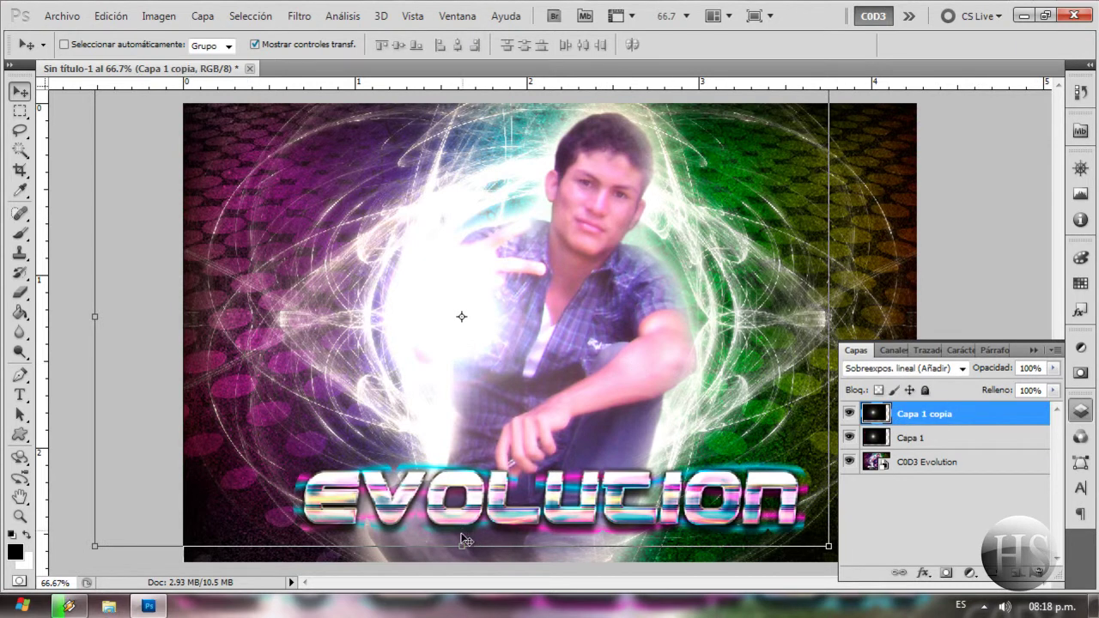
Step: Squash Capa 1 copia into a thin horizontal band across the middle
drag(462, 546, 462, 226)
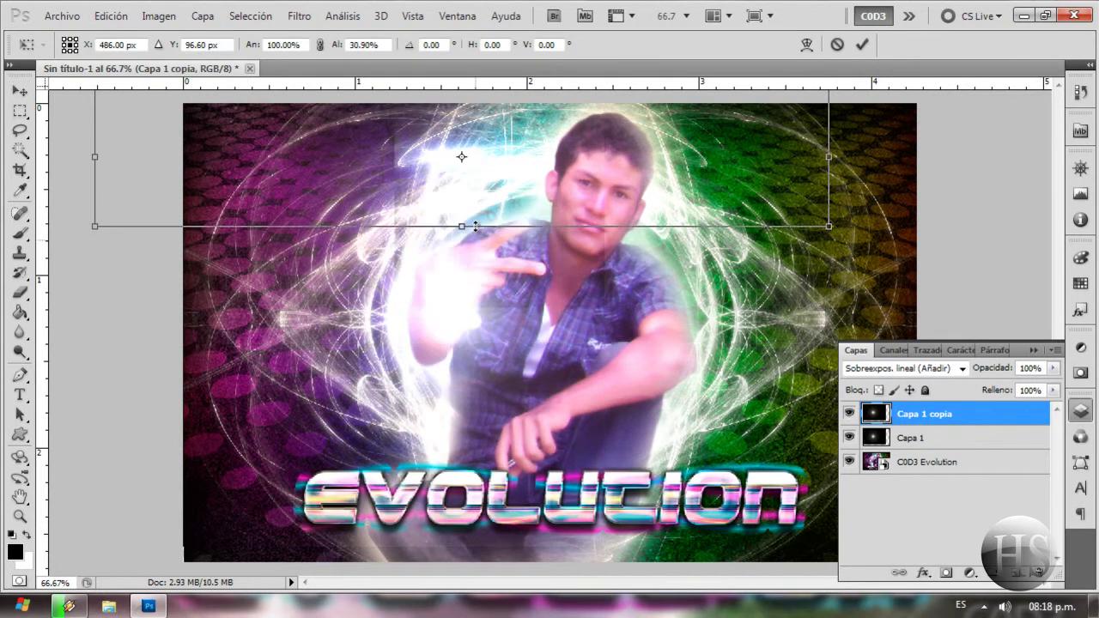
mouse_move(518, 157)
mouse_down()
mouse_move(538, 250)
mouse_move(514, 259)
mouse_up()
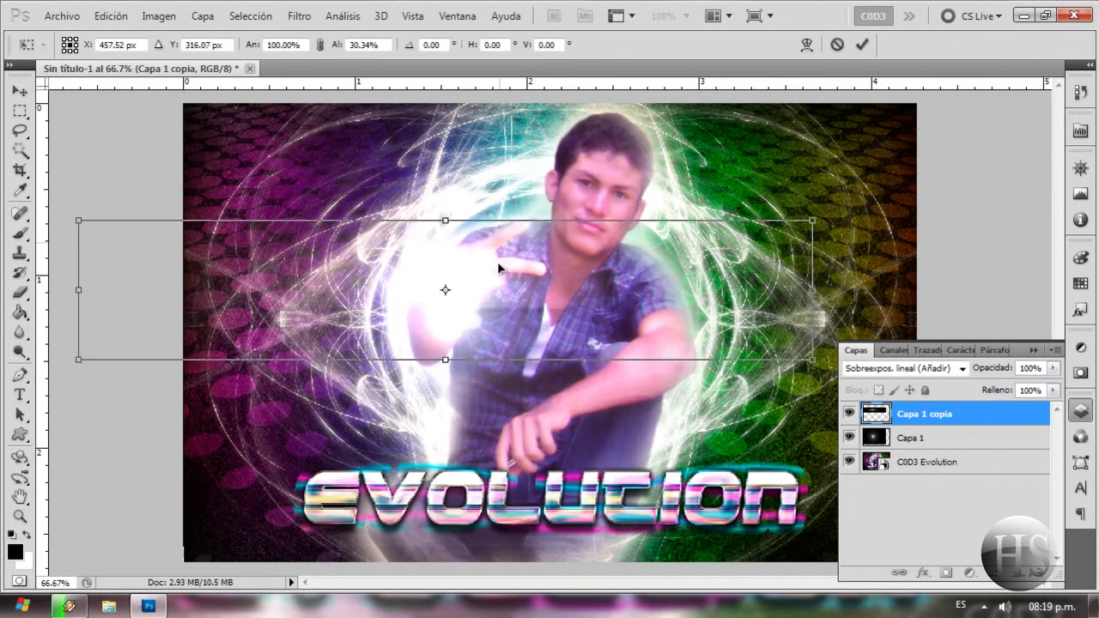
drag(445, 223, 440, 330)
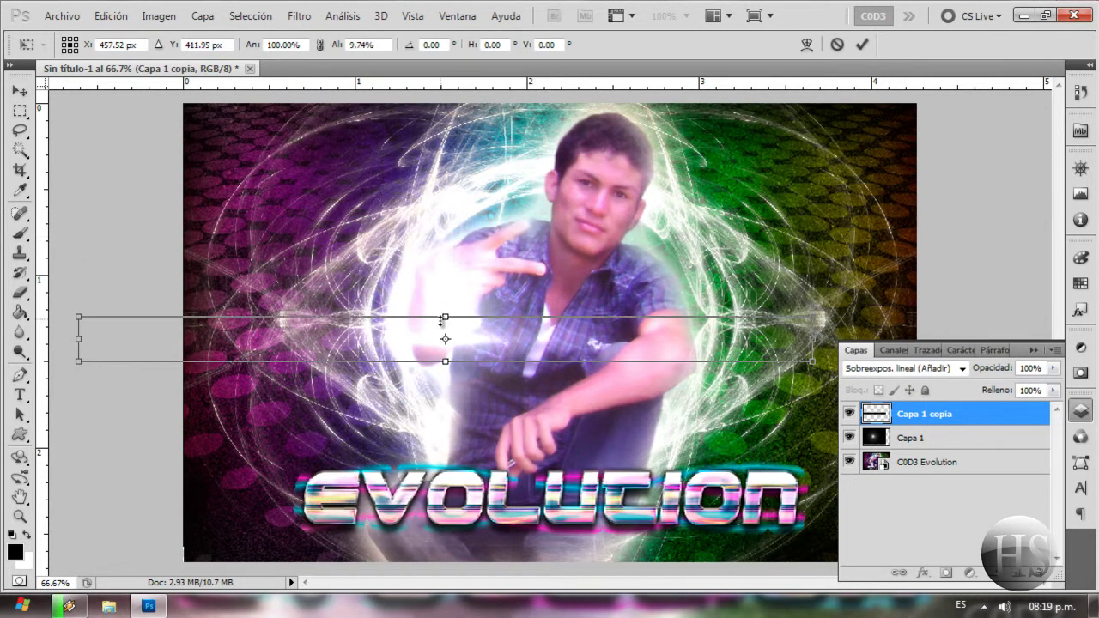
key(ctrl+minus)
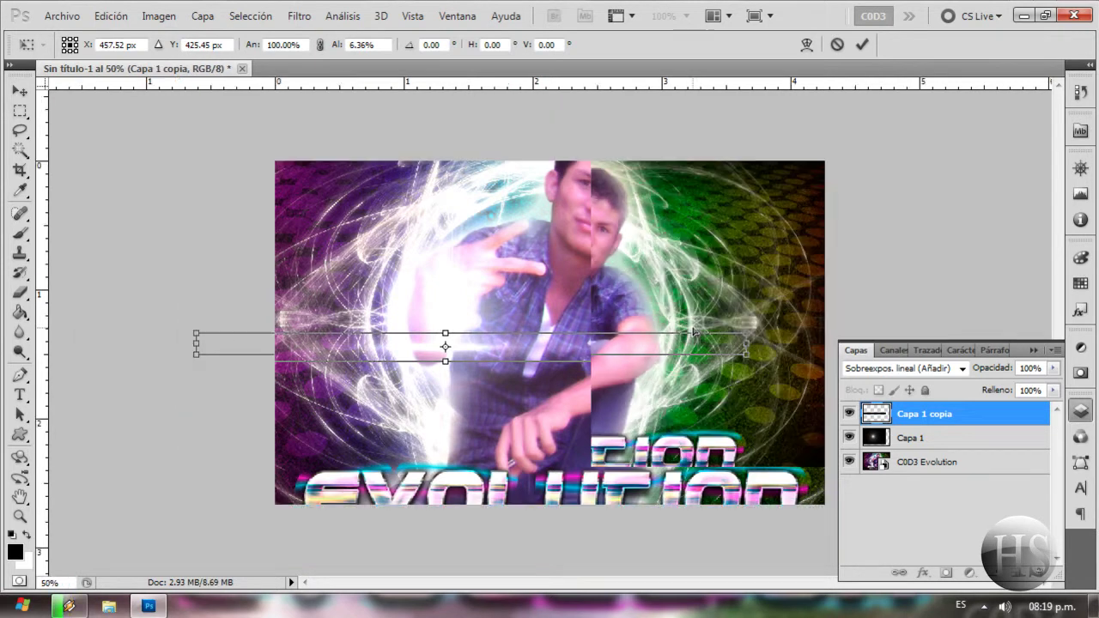
key(ctrl+minus)
key(ctrl+minus)
Step: Stretch the streak far out past the poster's right edge
drag(654, 331, 1062, 247)
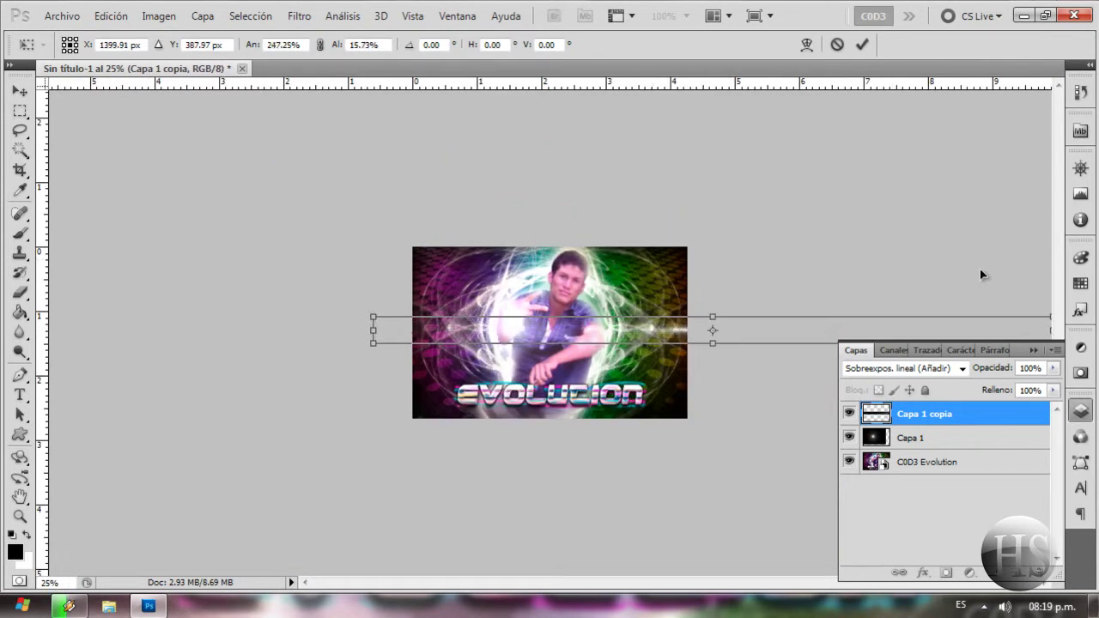
mouse_move(785, 329)
mouse_down()
mouse_move(587, 335)
mouse_move(601, 313)
mouse_up()
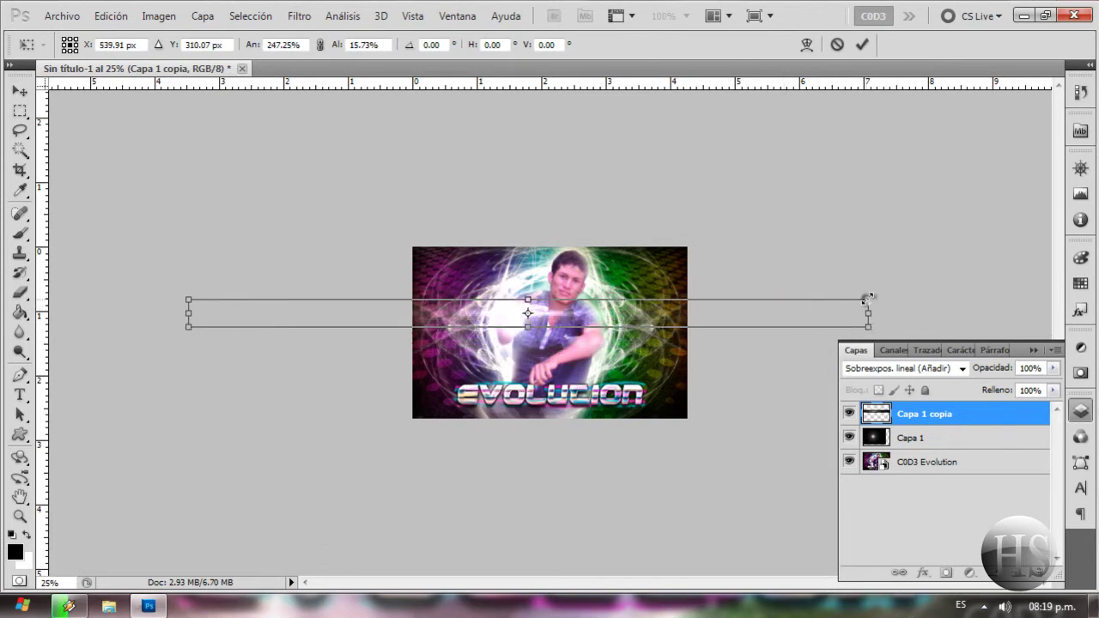
drag(867, 298, 1050, 291)
drag(739, 312, 635, 314)
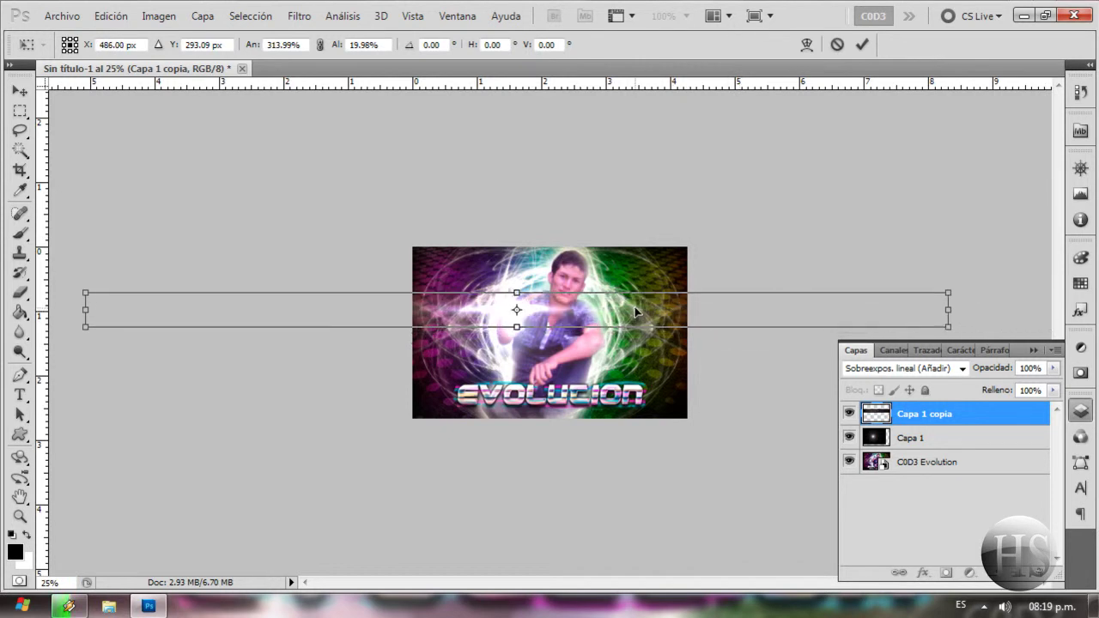
key(ctrl+plus)
drag(531, 295, 552, 295)
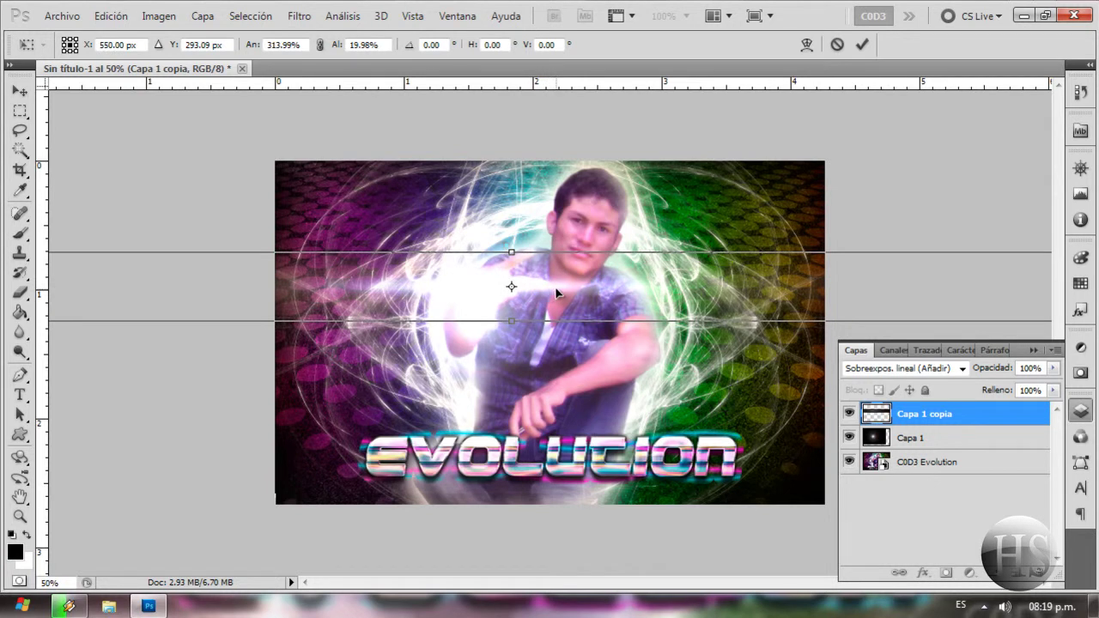
key(ctrl+minus)
key(ctrl+minus)
key(ctrl+minus)
key(ctrl+minus)
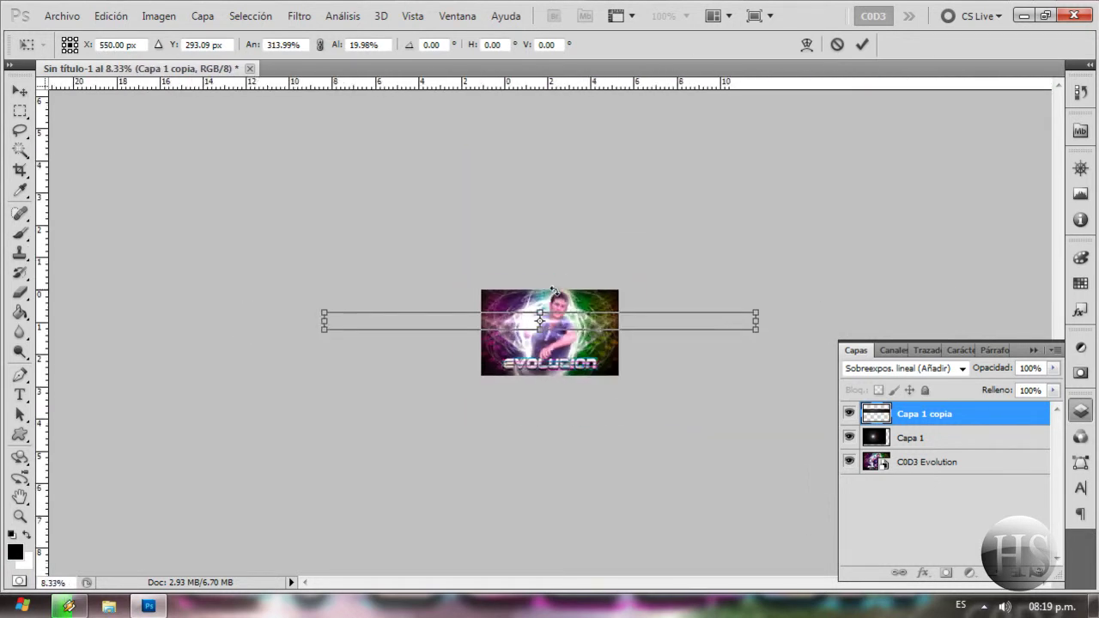
key(ctrl+minus)
Step: Extend the streak left, centre it across the poster, and also select Capa 1
drag(396, 315, 307, 298)
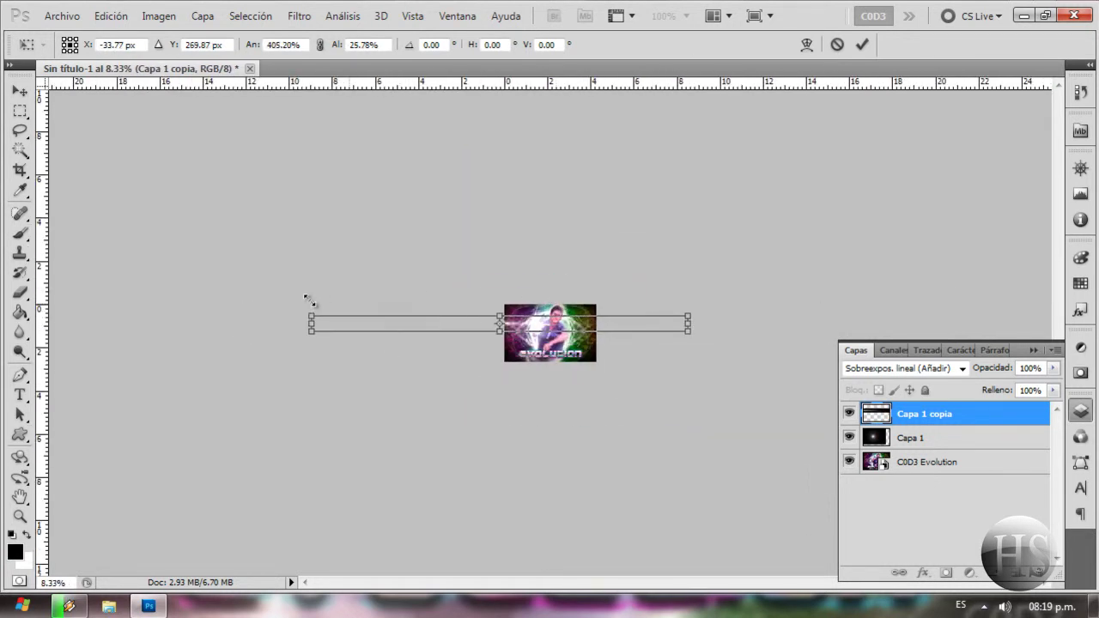
key(ctrl+plus)
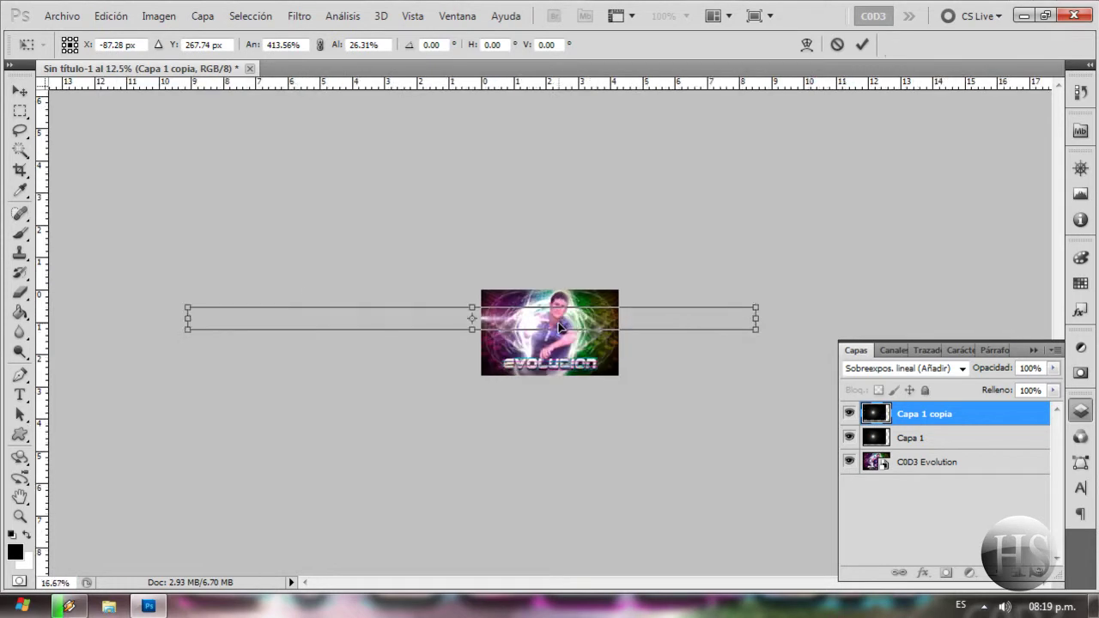
key(ctrl+plus)
key(ctrl+plus)
key(ctrl+plus)
key(ctrl+plus)
mouse_move(337, 297)
mouse_down()
mouse_move(630, 309)
mouse_move(622, 327)
mouse_up()
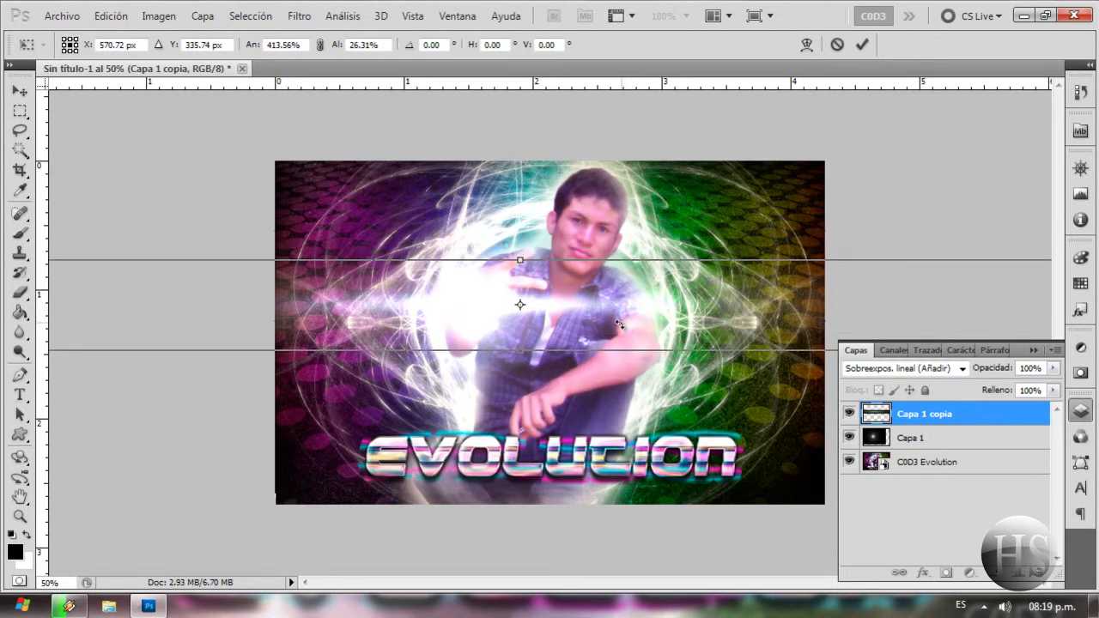
key(Return)
key(g)
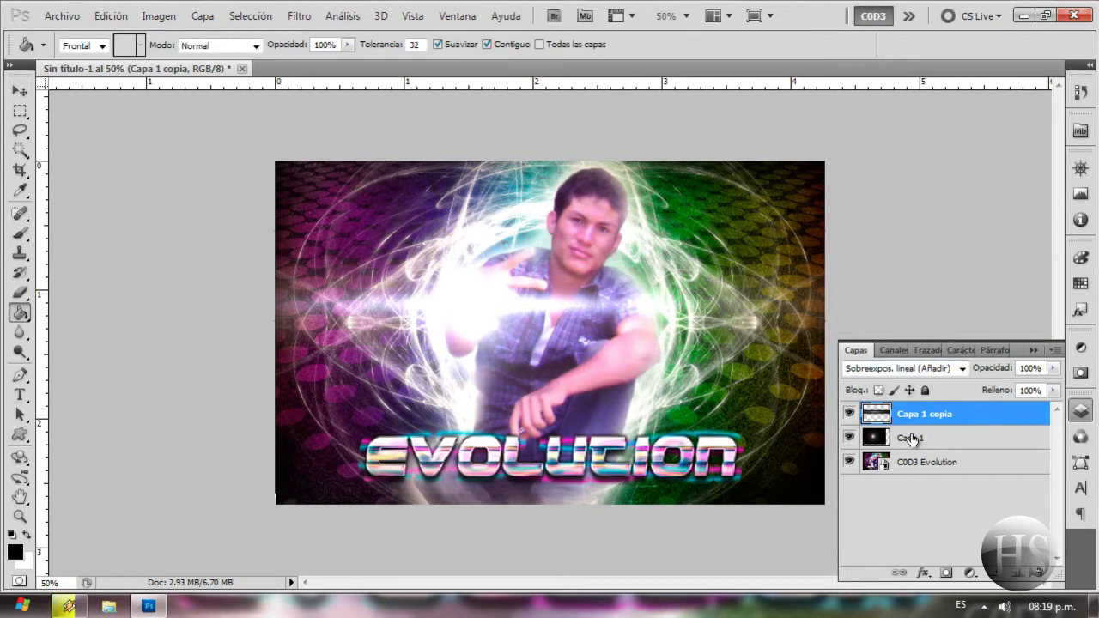
shift+click(912, 439)
key(v)
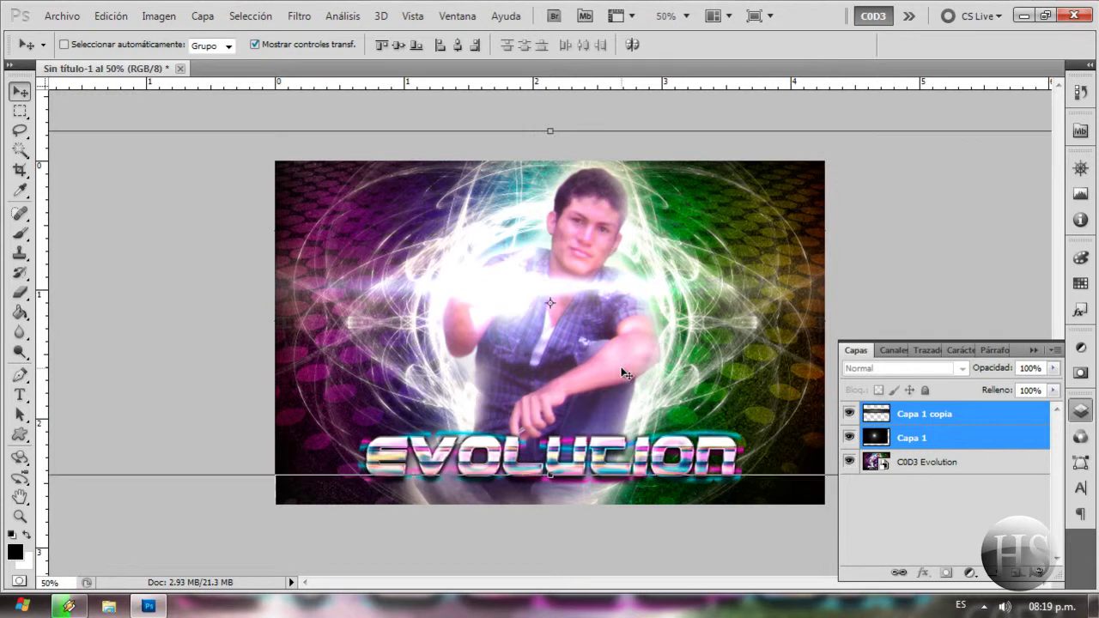
Step: Add a vivid blue Color uniforme fill layer
click(960, 416)
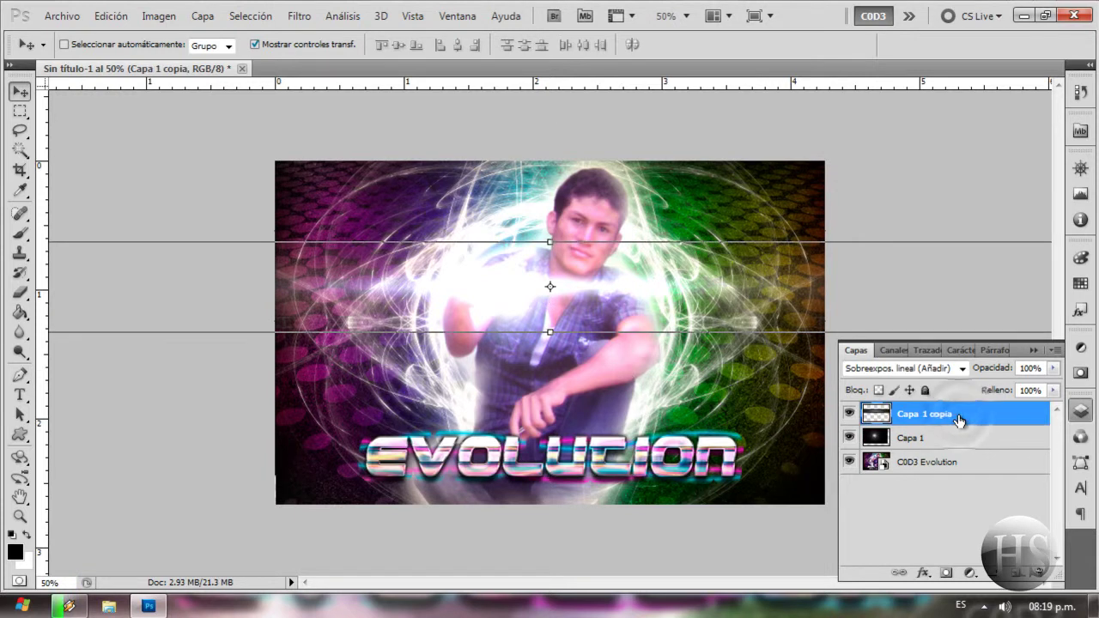
click(962, 438)
click(969, 572)
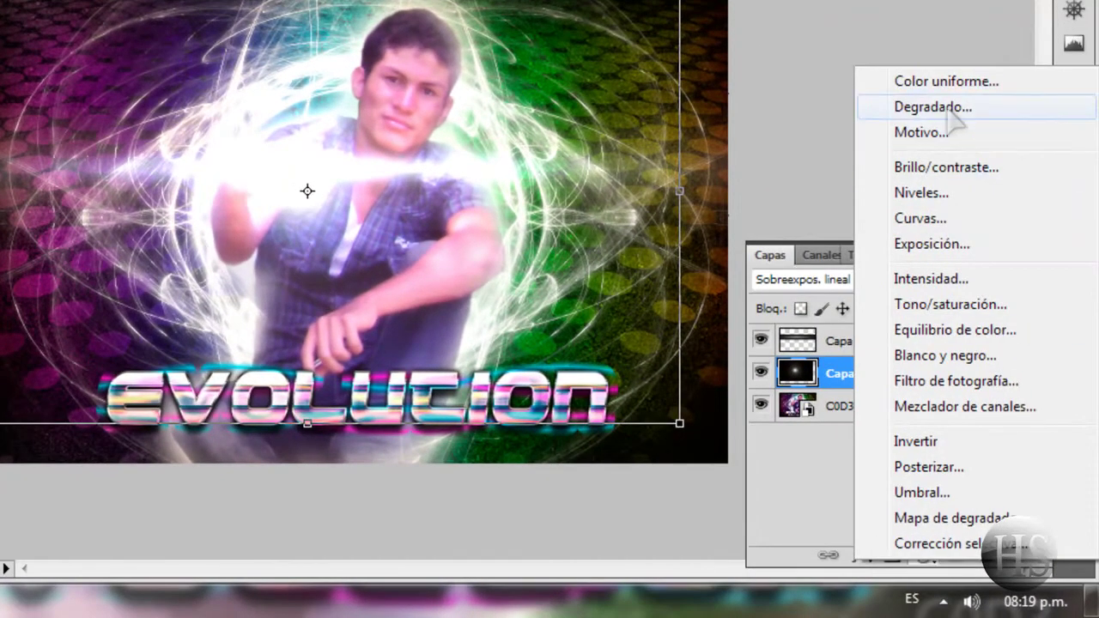
click(936, 81)
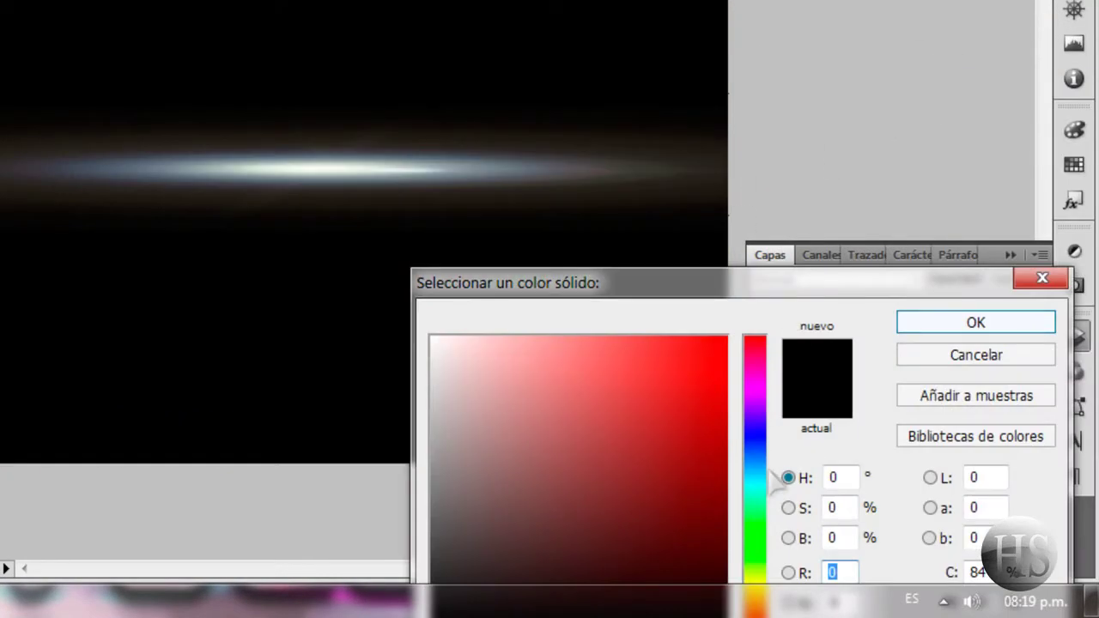
click(761, 460)
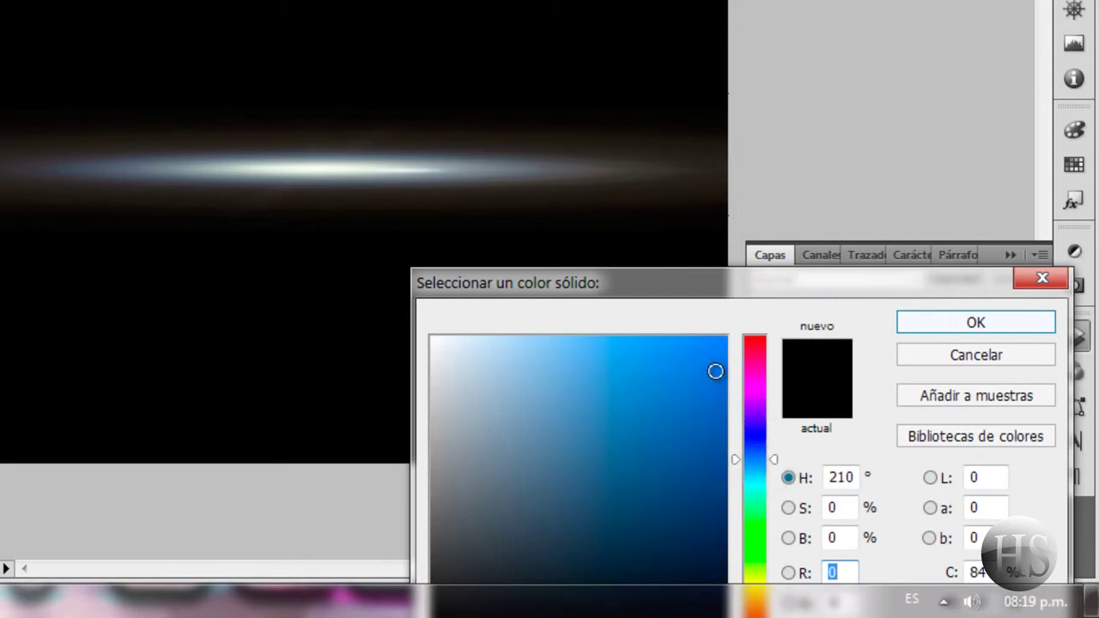
drag(716, 373, 727, 338)
click(966, 322)
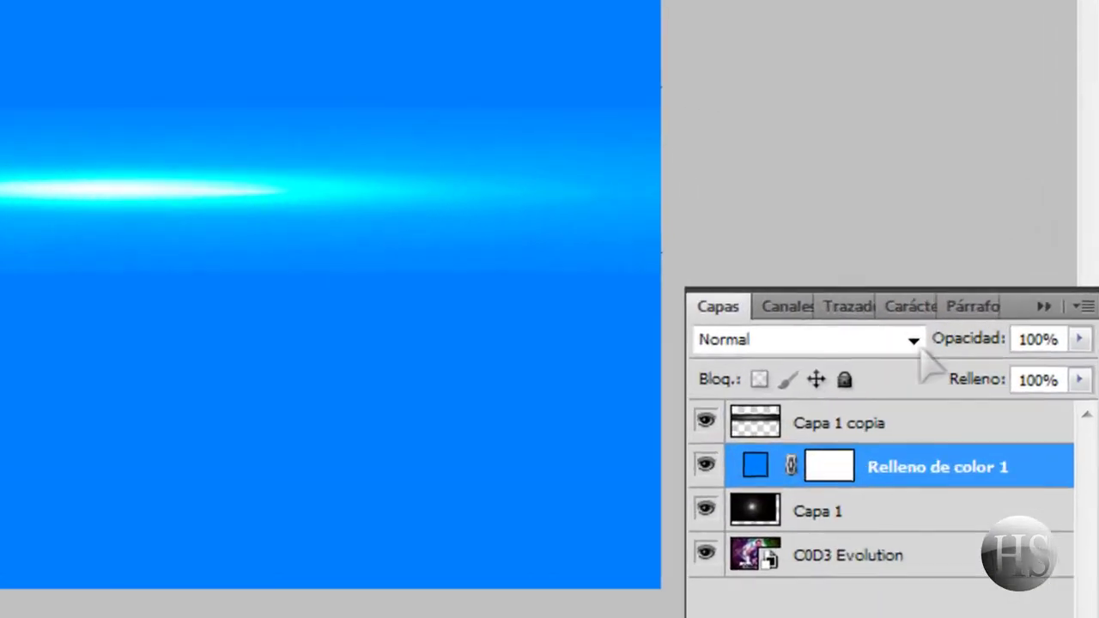
Step: Set the blue fill to Color blend mode and clip it to Capa 1
click(914, 285)
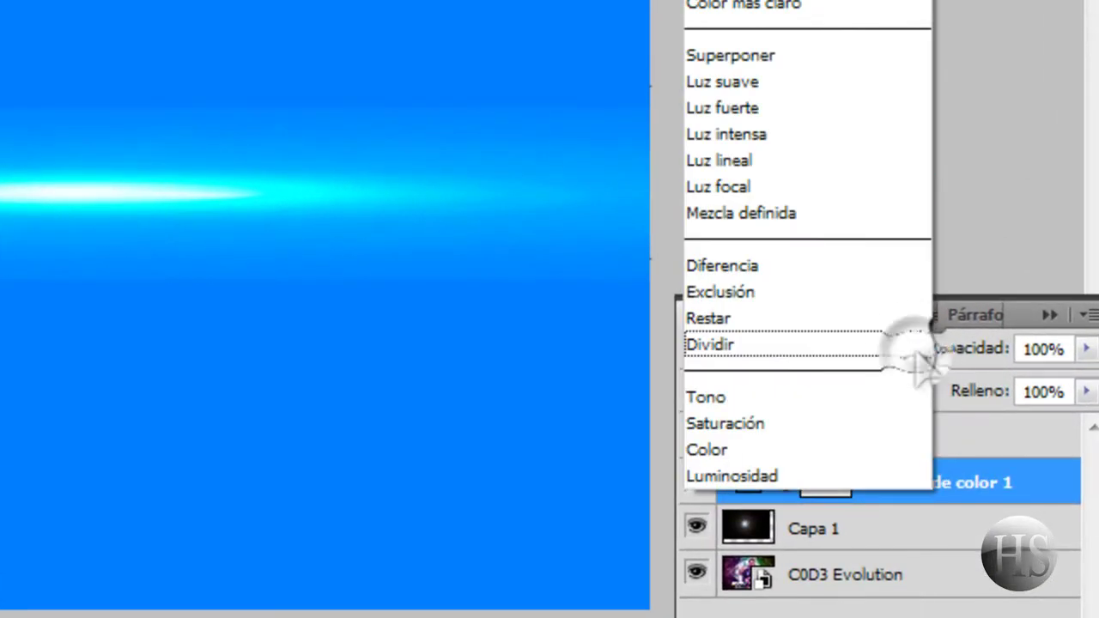
click(820, 353)
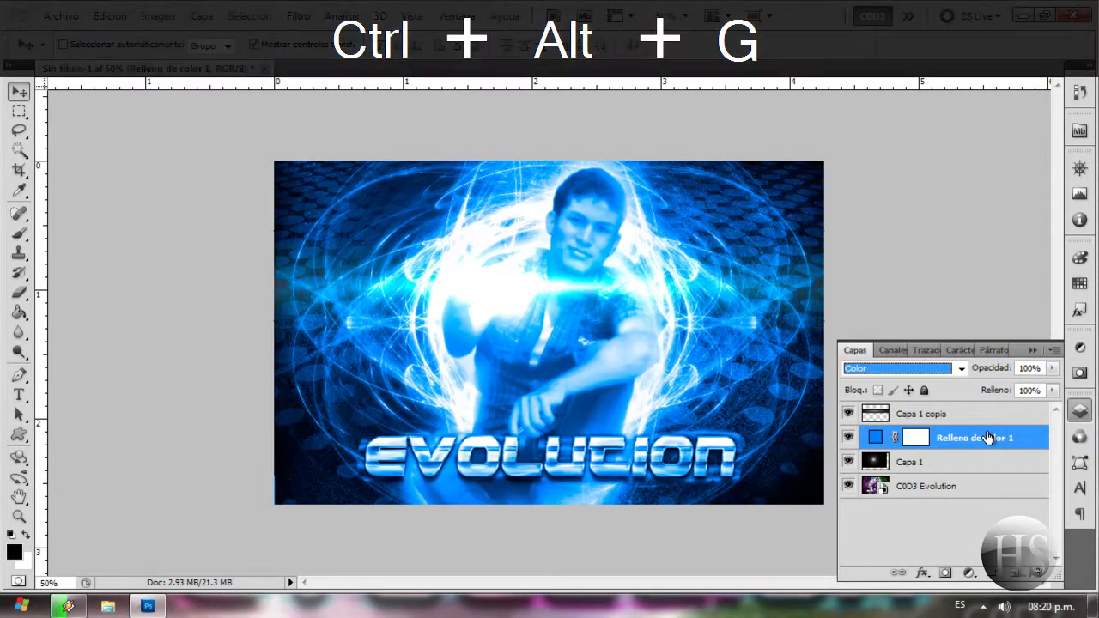
key(ctrl+alt+g)
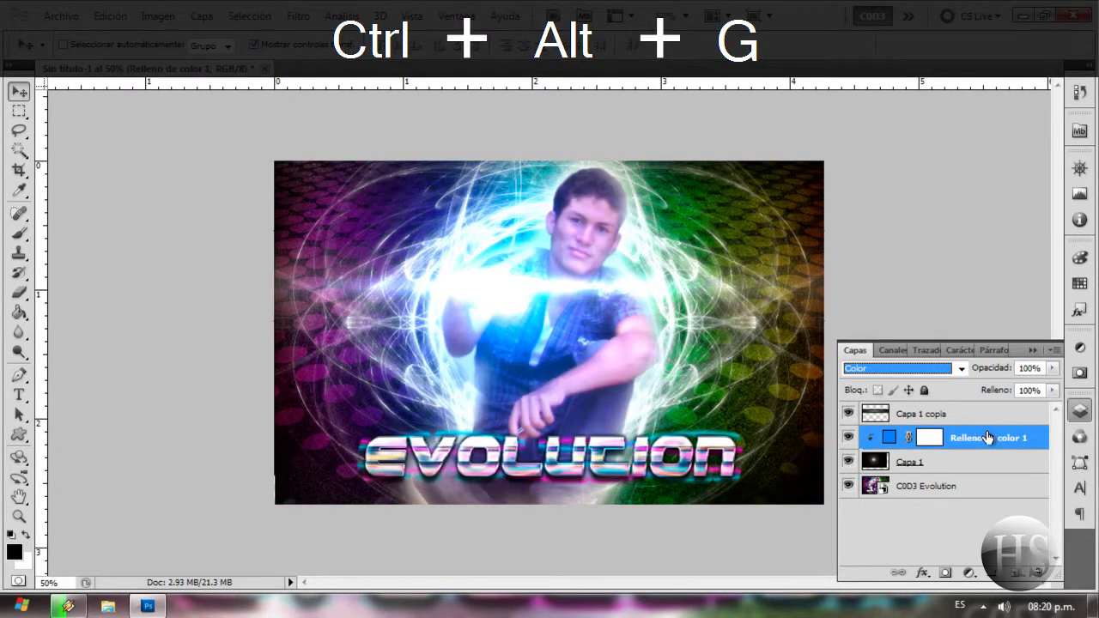
Step: Add a pure red solid-colour fill layer above the Capa 1 copia streak
click(969, 415)
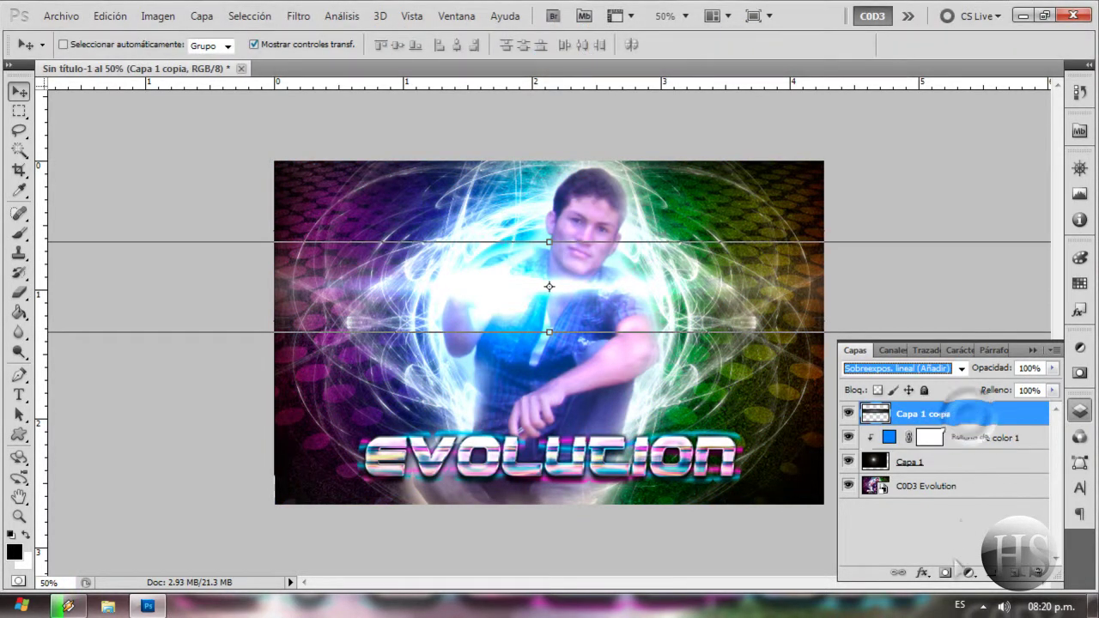
click(969, 574)
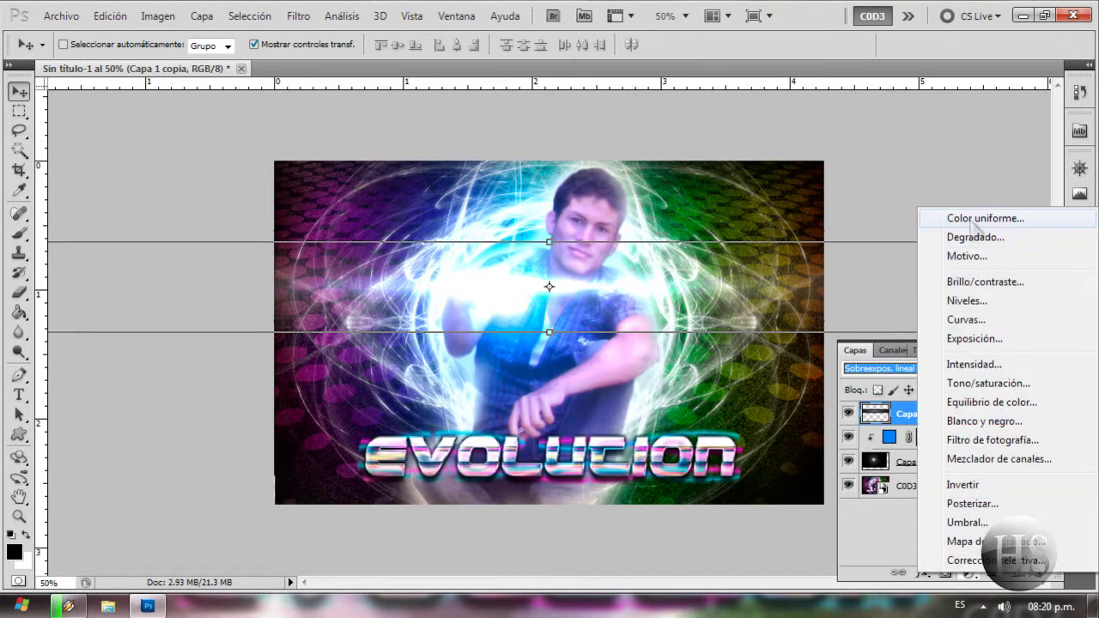
click(971, 217)
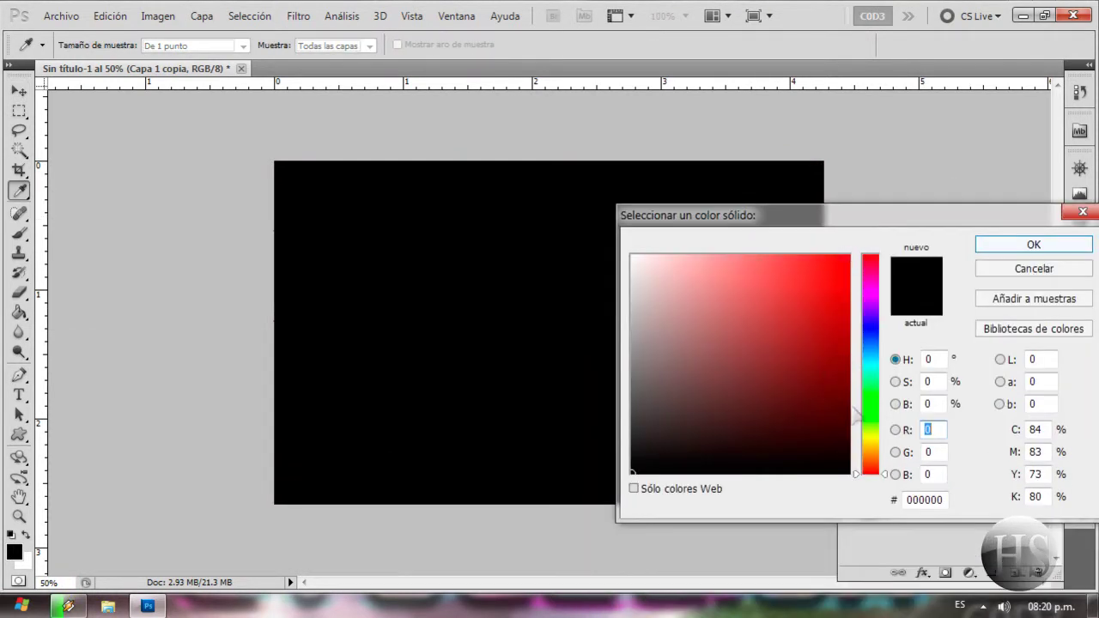
click(872, 398)
drag(853, 260, 847, 256)
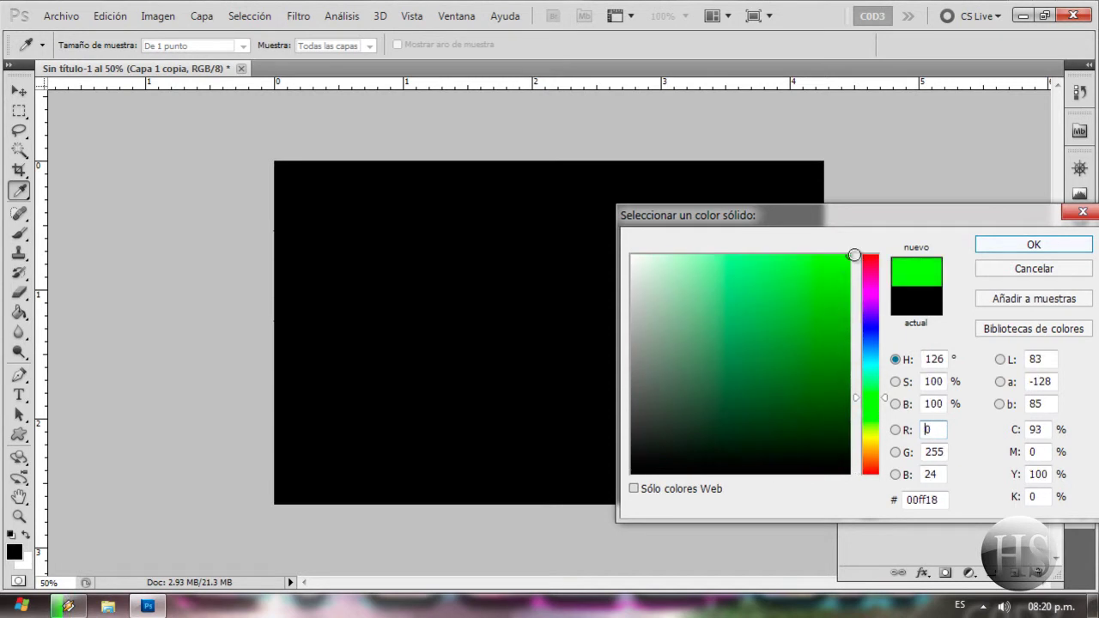
mouse_move(886, 400)
mouse_down()
mouse_move(883, 265)
mouse_move(854, 258)
mouse_move(884, 254)
mouse_up()
click(997, 244)
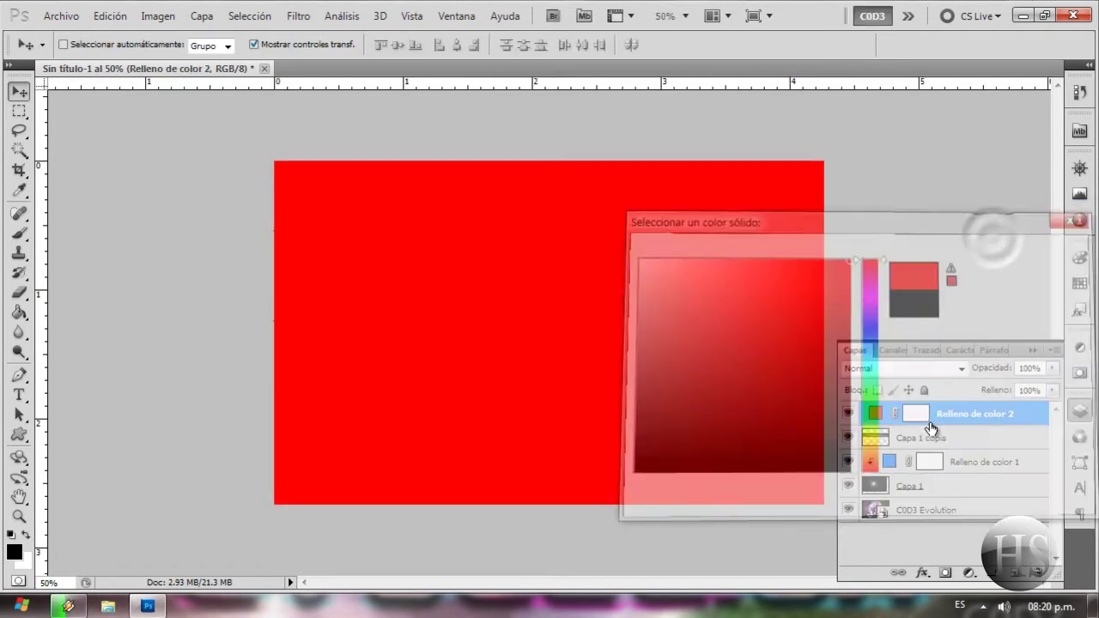
Step: Set the red fill to Color mode, clip it to the streak, and use 80% opacity
click(945, 369)
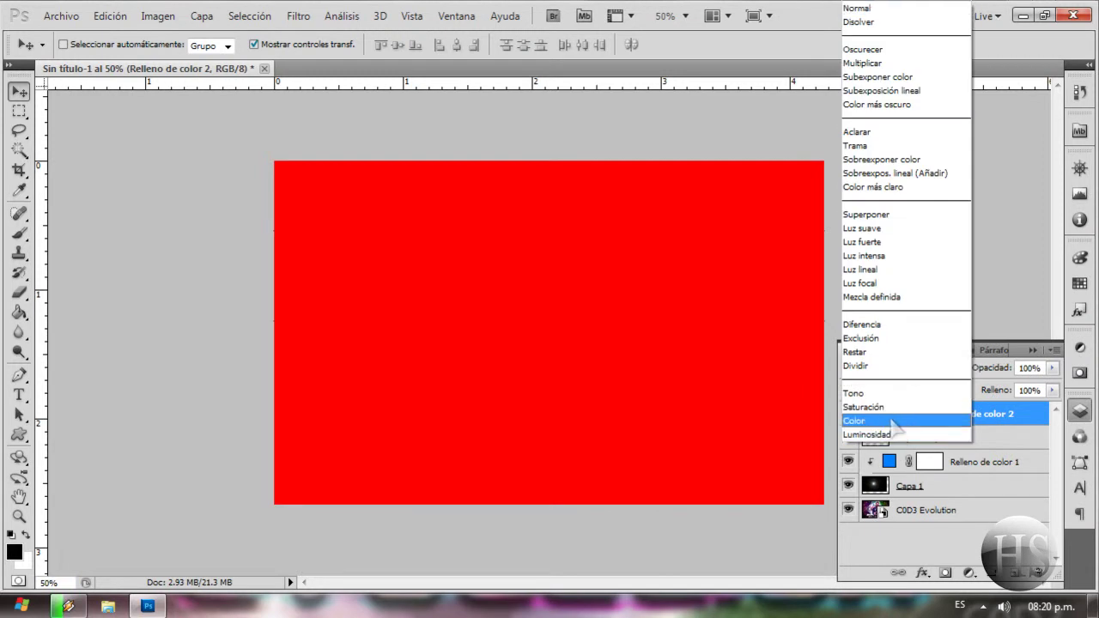
click(889, 421)
key(ctrl+alt+g)
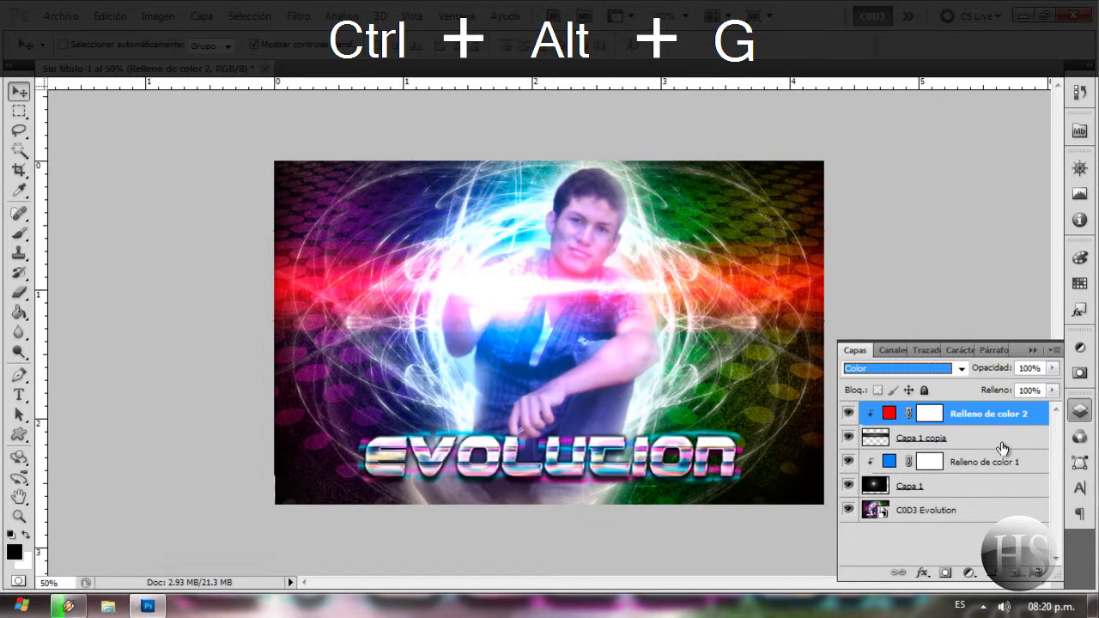
click(1052, 368)
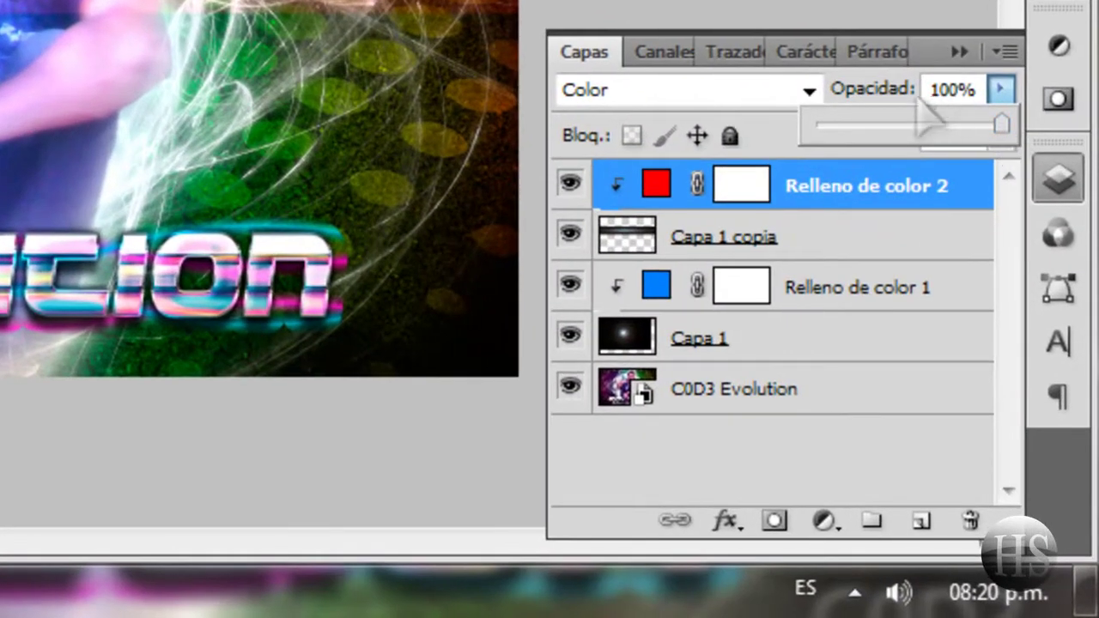
click(949, 89)
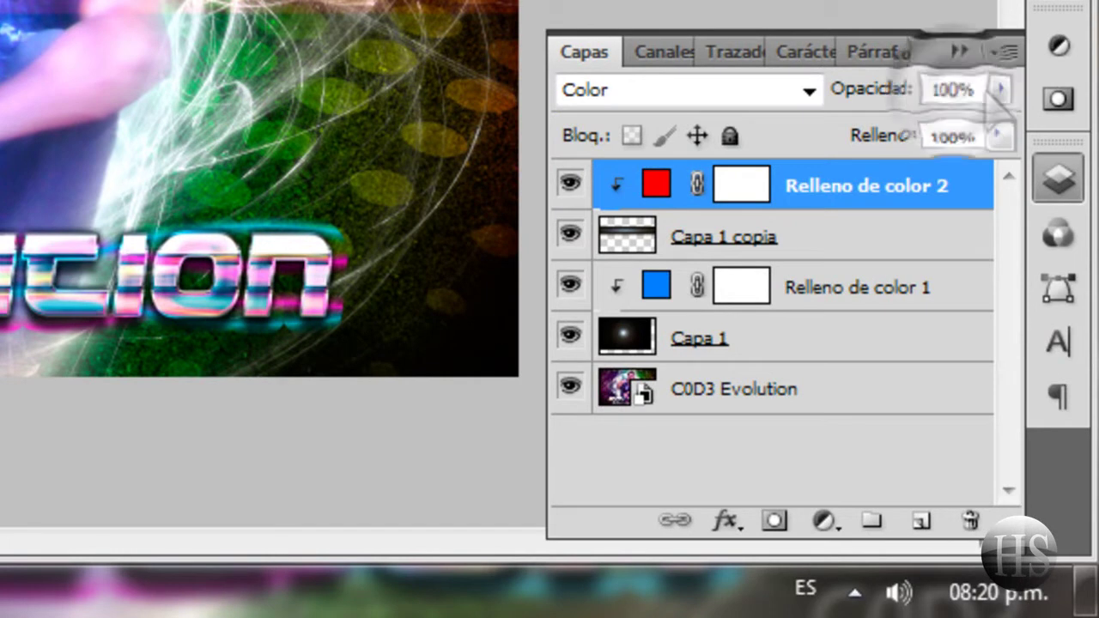
double_click(977, 89)
text(8)
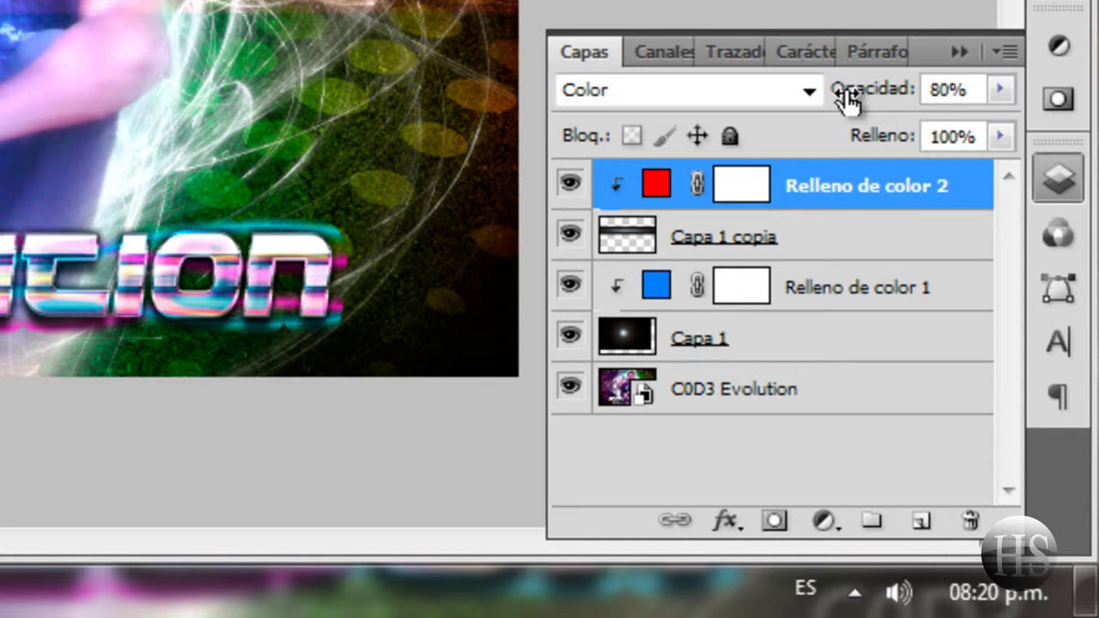
Step: Add a layer mask to Capa 1 copia and set a soft round 170 px brush
click(634, 248)
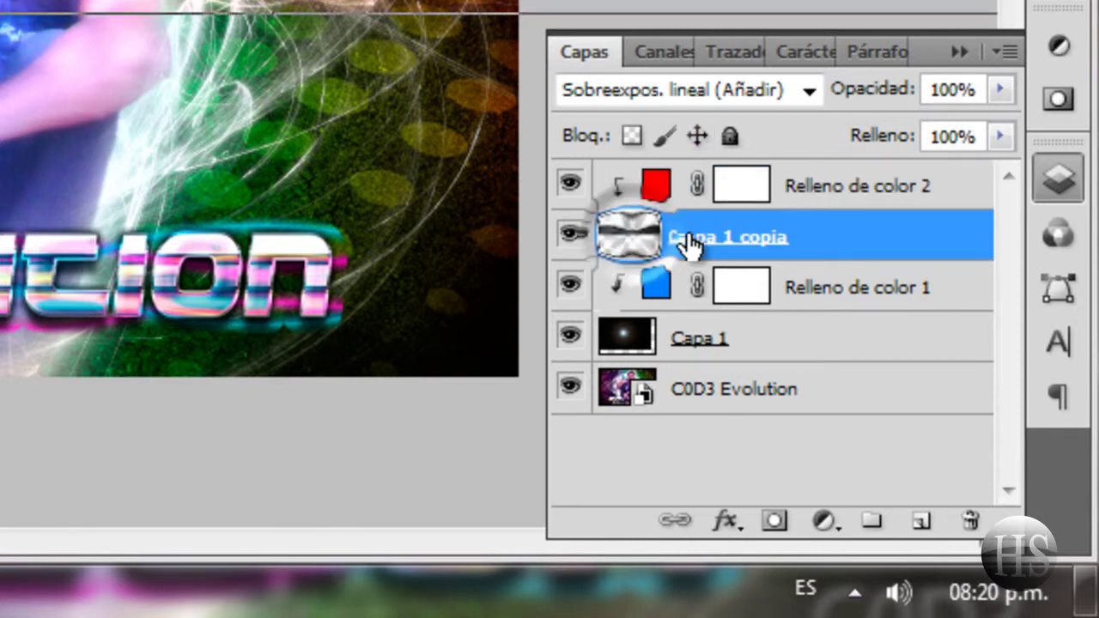
click(771, 524)
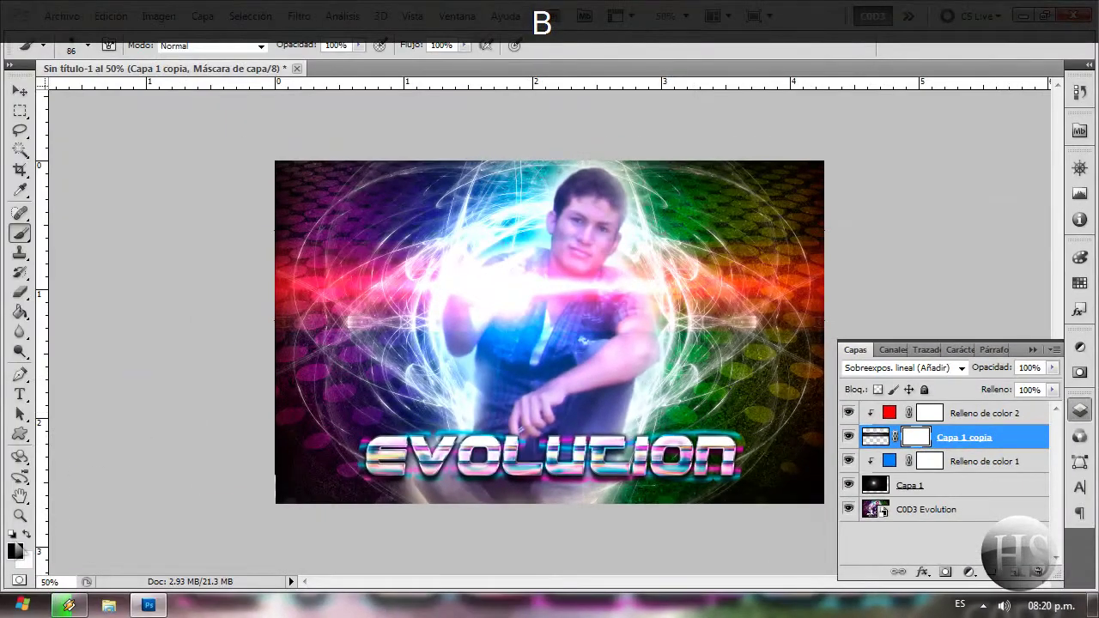
right_click(359, 332)
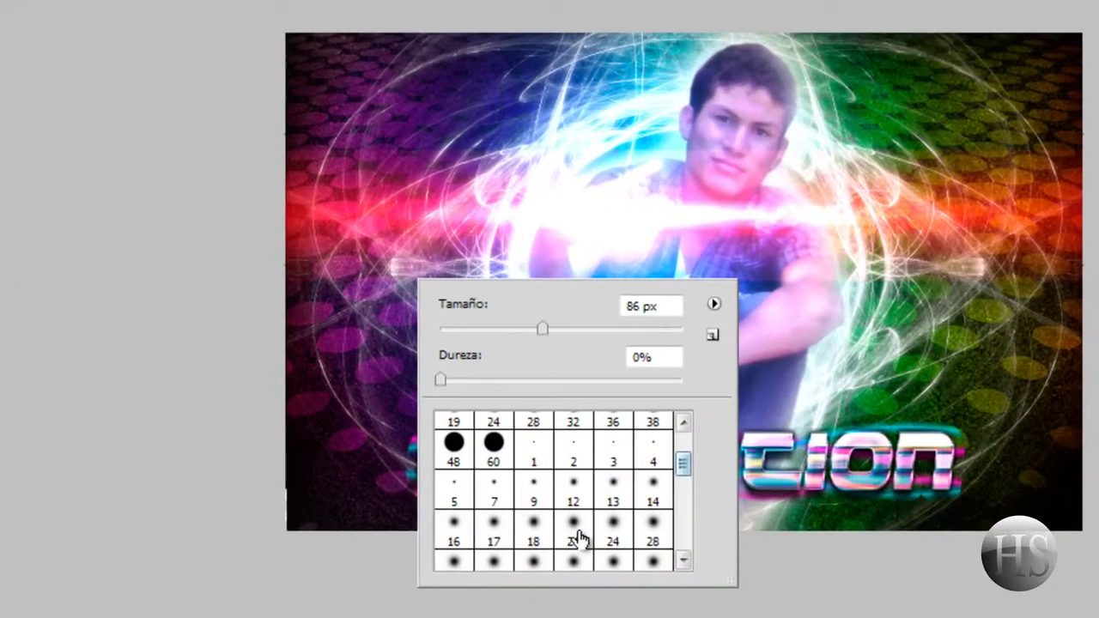
click(573, 533)
drag(539, 330, 605, 330)
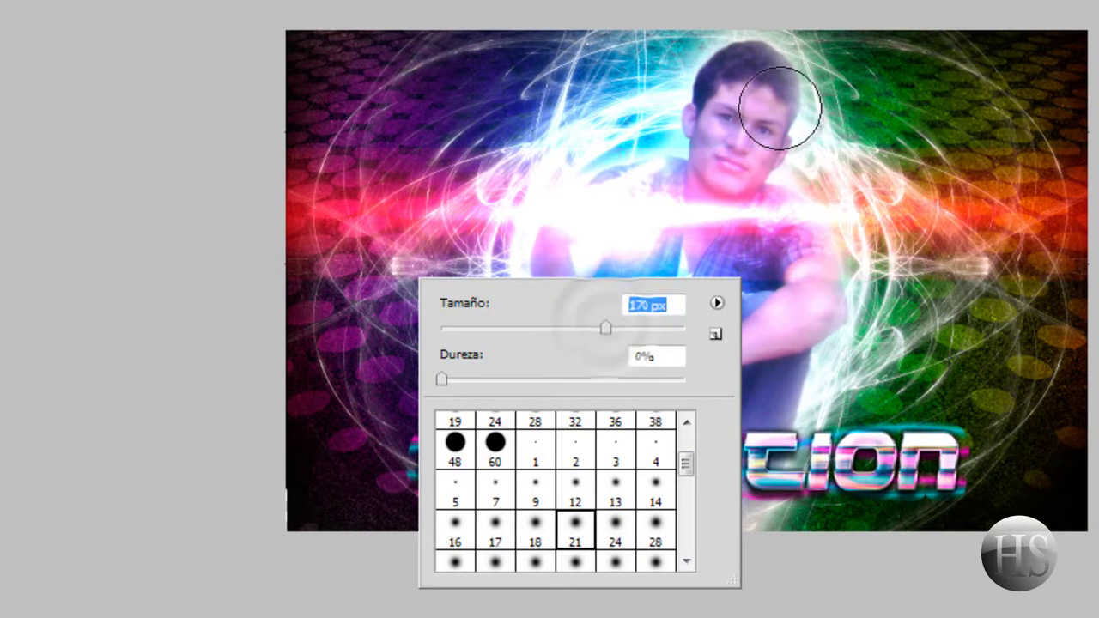
key(Return)
Step: Paint black on the mask over the face and corners, undoing one stray stroke
drag(549, 146, 601, 164)
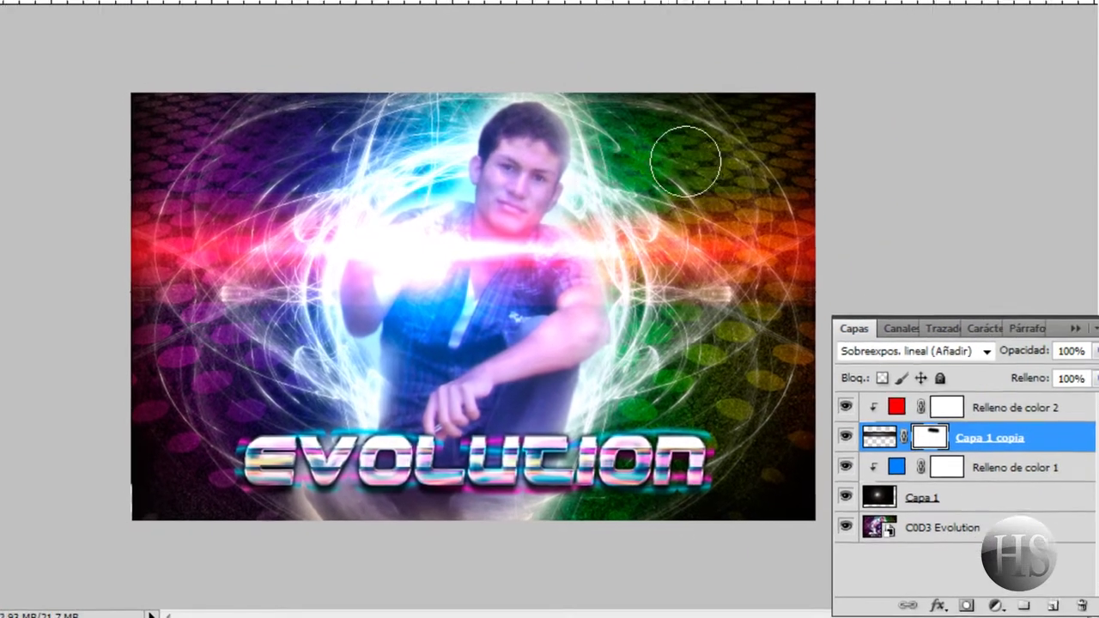
right_click(687, 160)
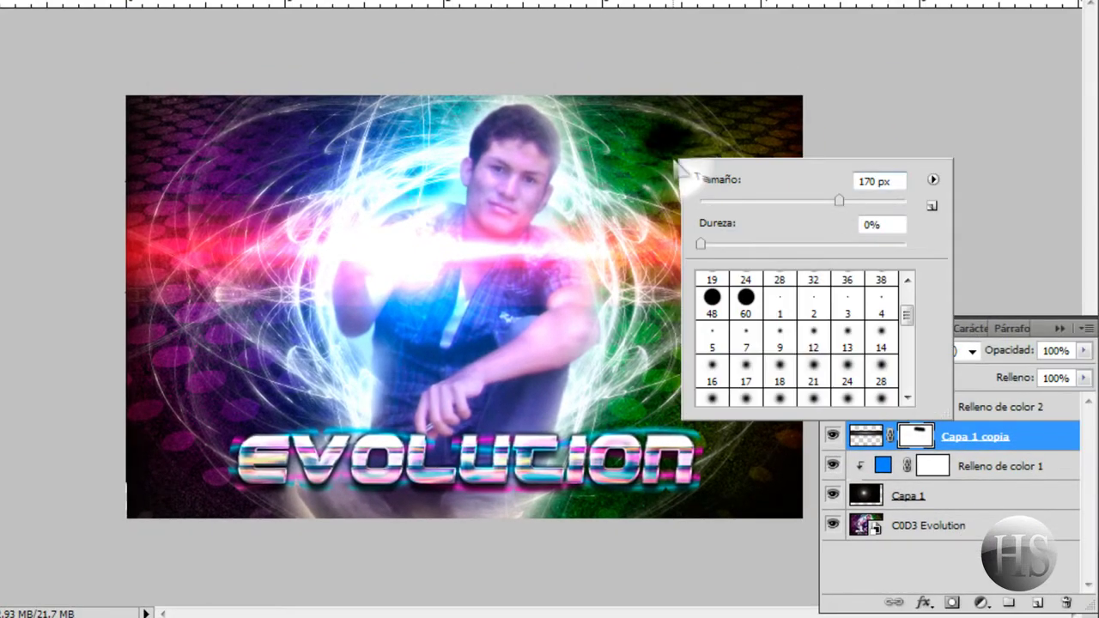
key(Return)
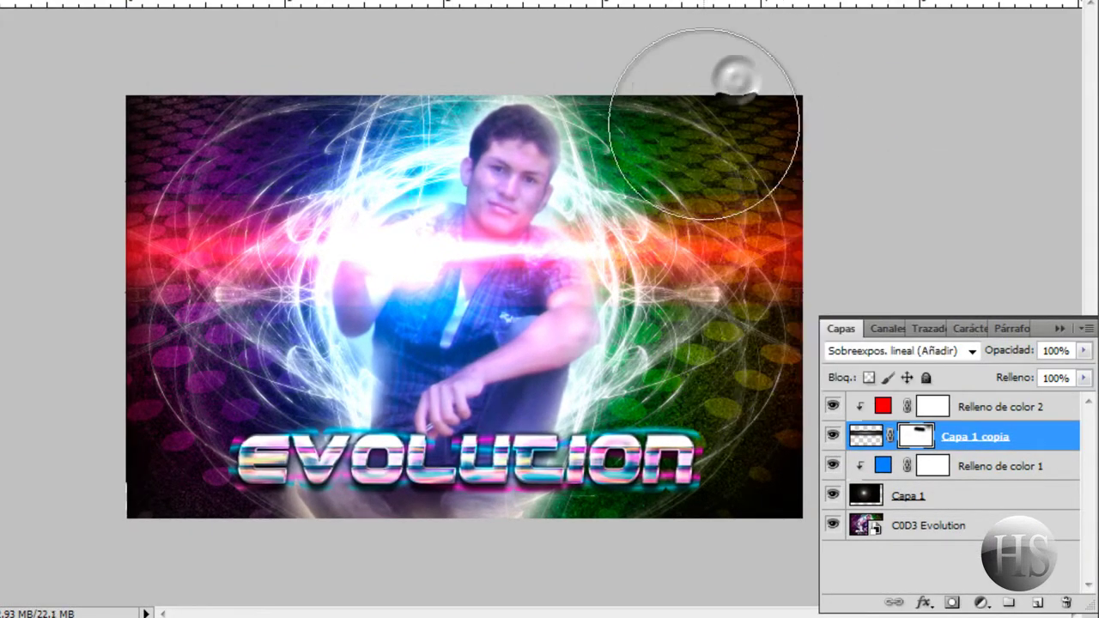
mouse_move(747, 109)
mouse_down()
mouse_move(679, 103)
mouse_move(713, 98)
mouse_up()
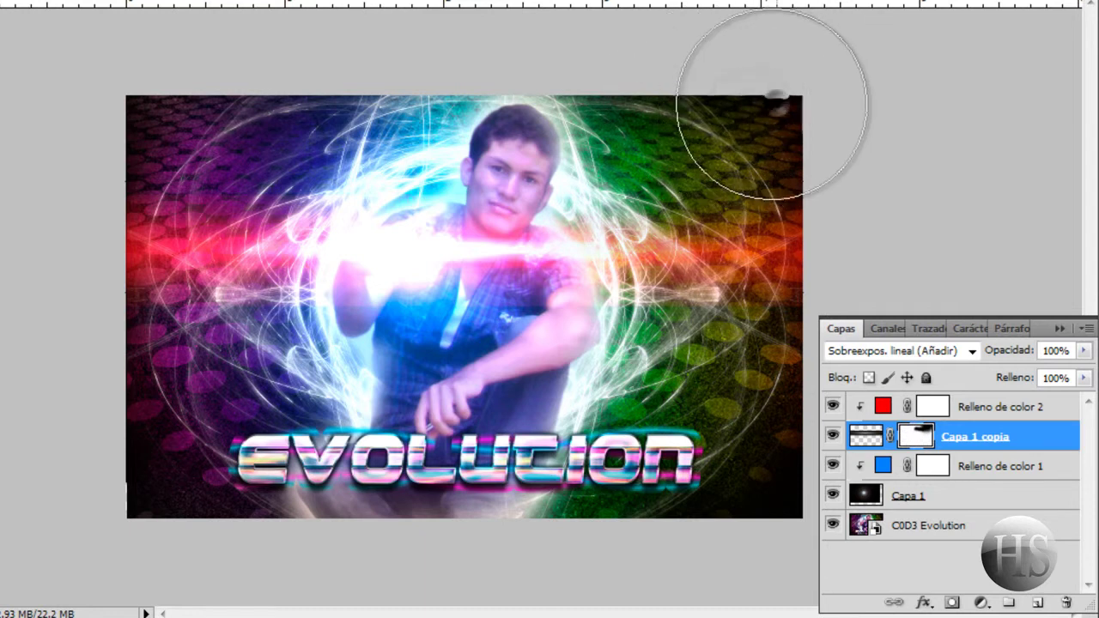
click(247, 104)
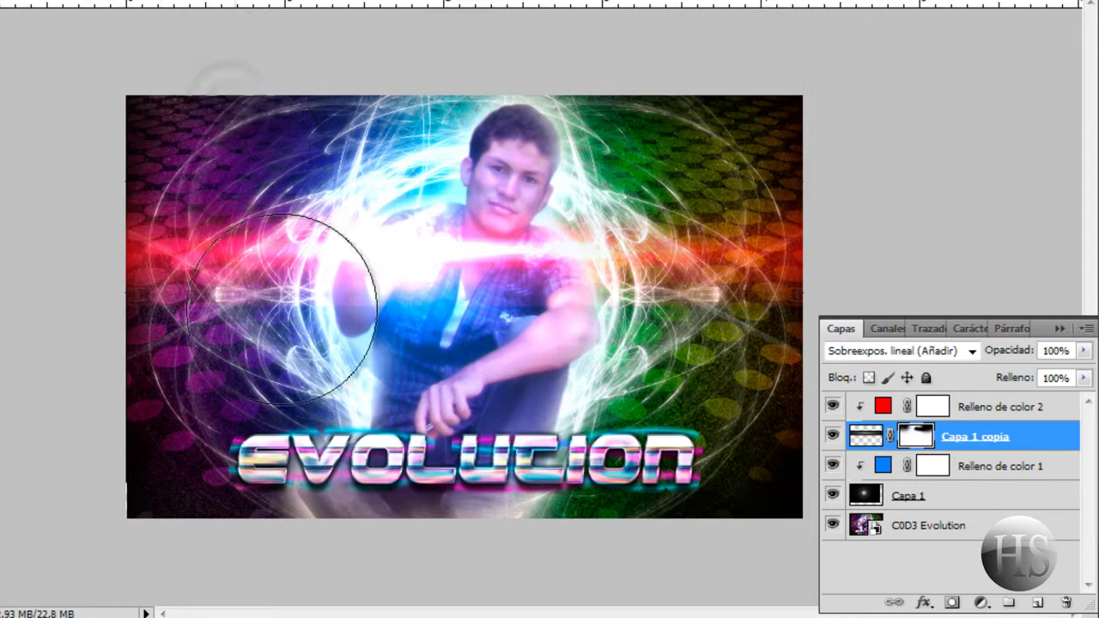
click(650, 378)
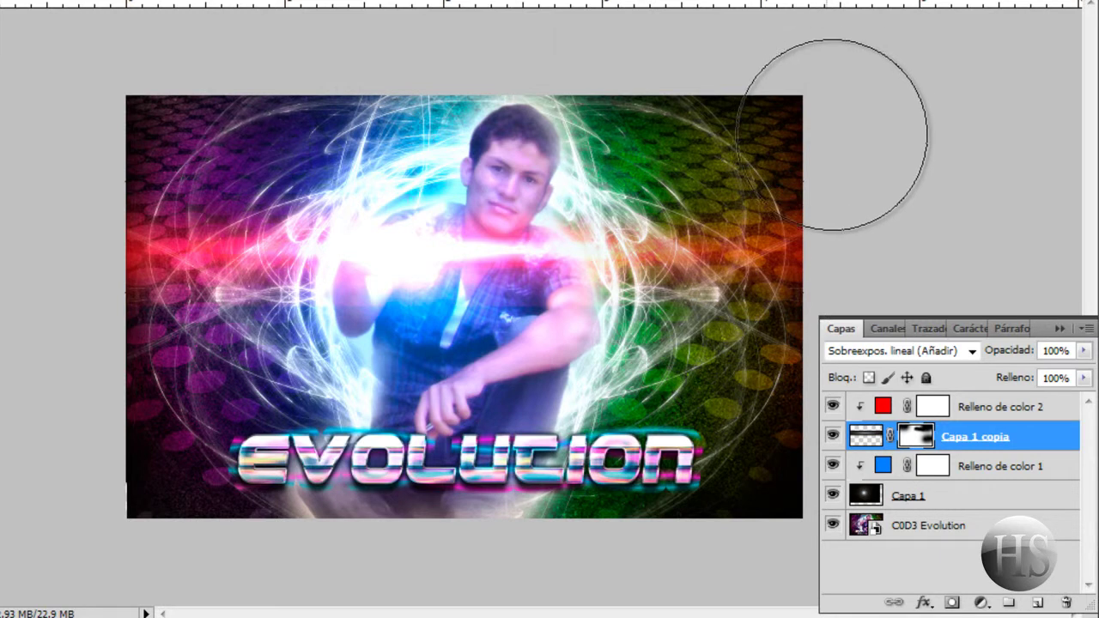
click(249, 352)
key(ctrl+z)
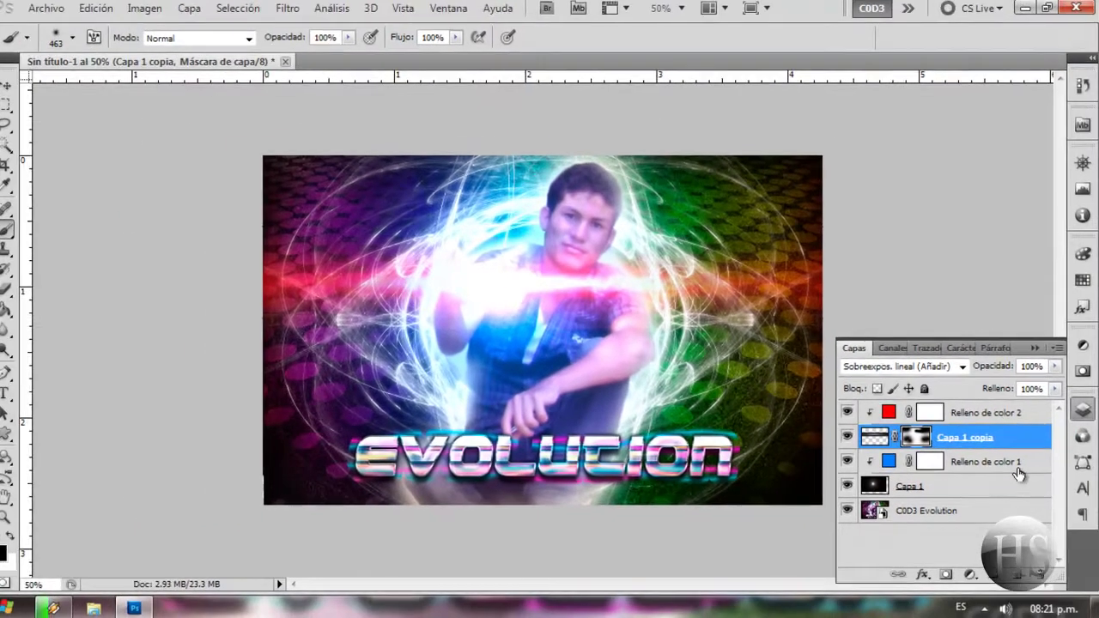
click(973, 468)
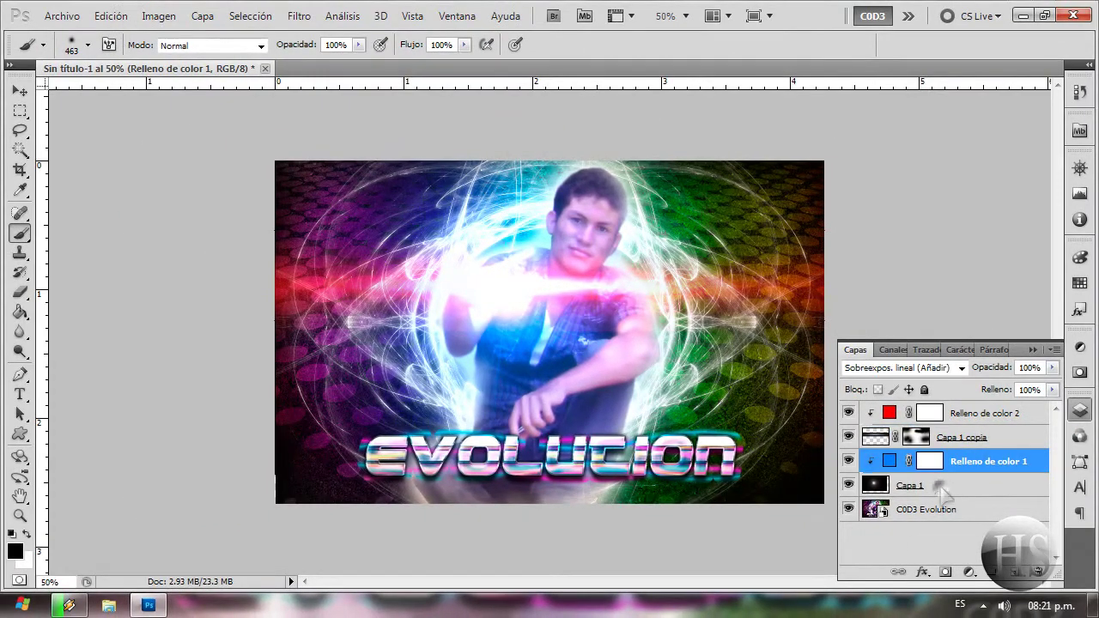
Step: Add a layer mask to Capa 1 and target it for editing
click(942, 486)
click(946, 572)
click(945, 572)
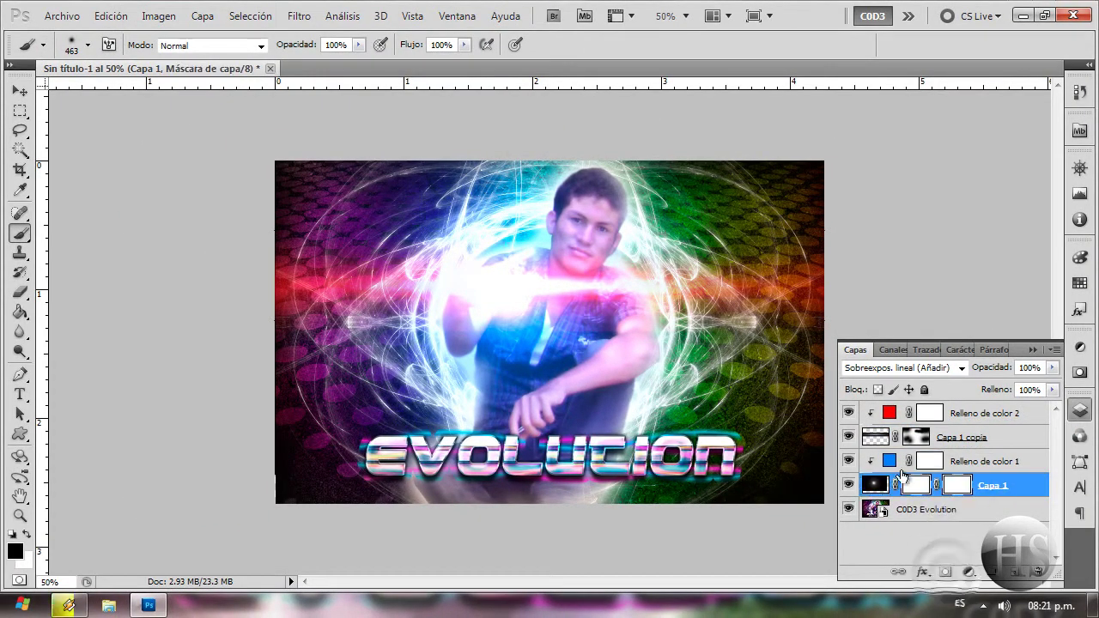
click(918, 487)
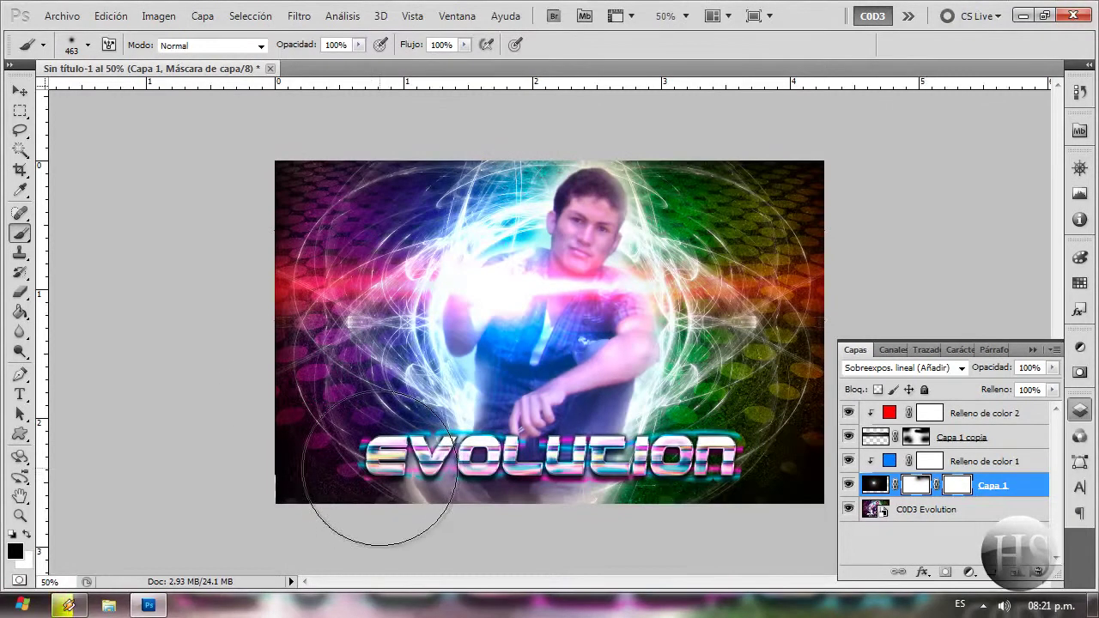
Step: Create a new layer, Capa 2, above C0D3 Evolution and fill it black
click(916, 510)
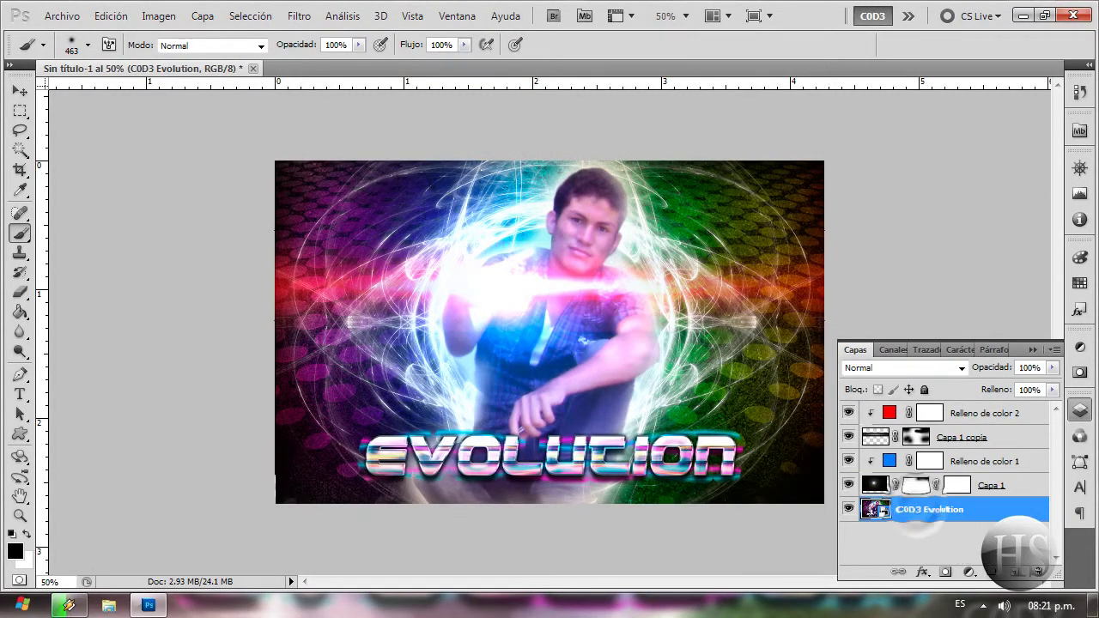
click(1014, 573)
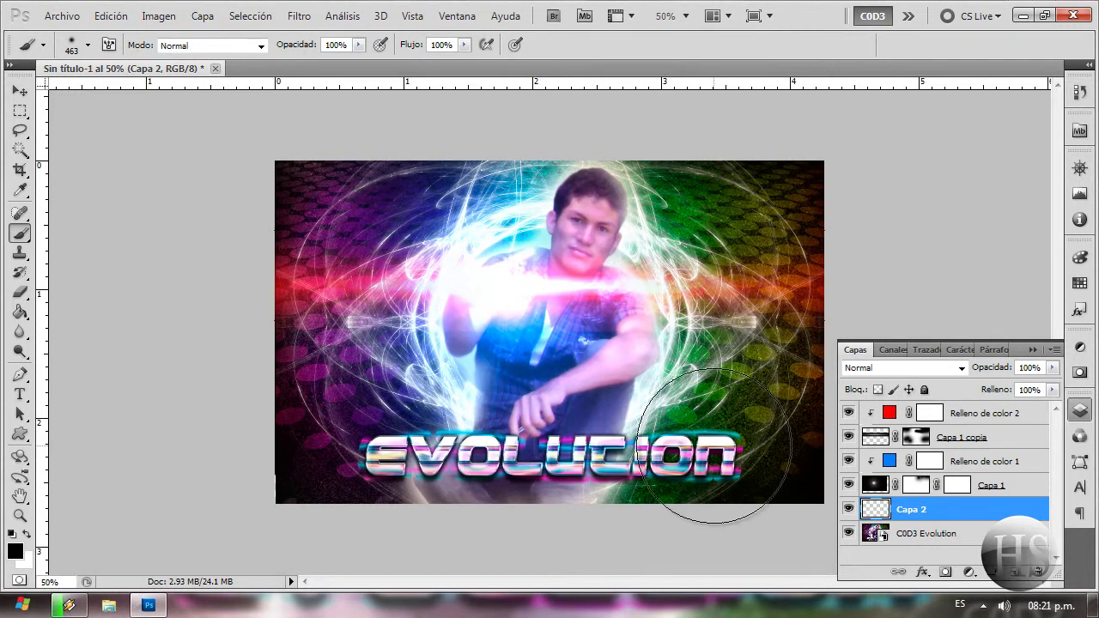
key(g)
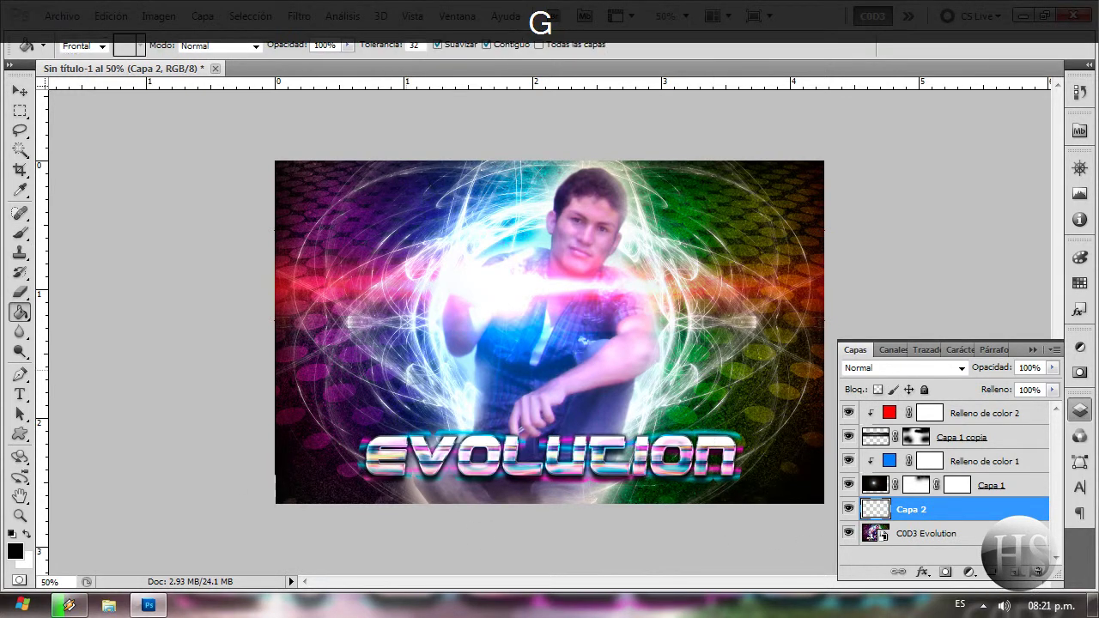
click(541, 368)
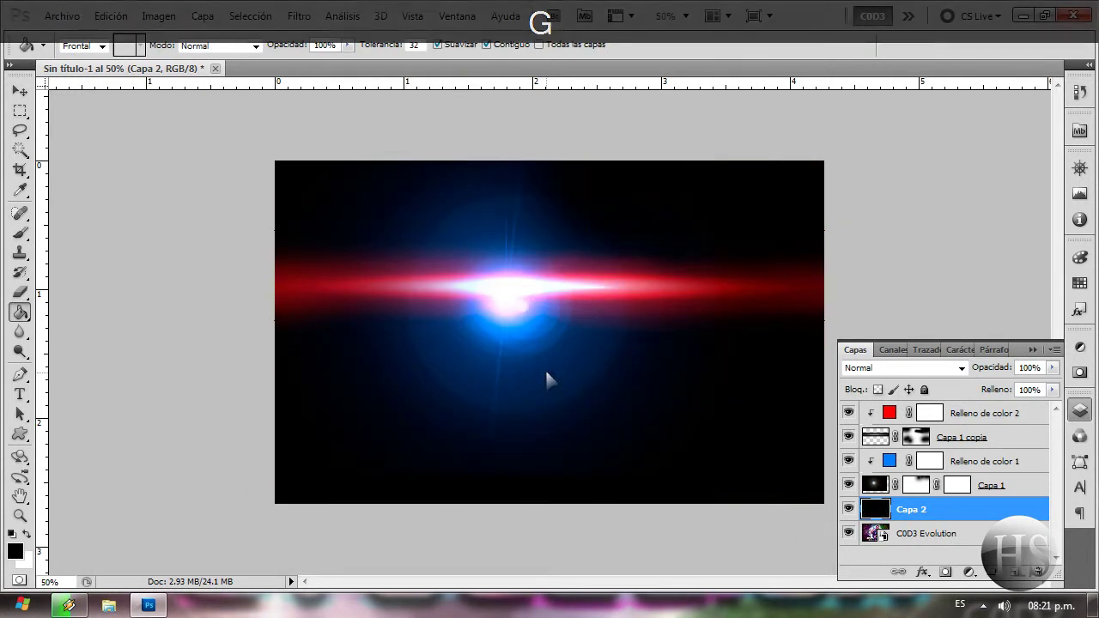
Step: Render a lens flare on Capa 2 with Filtro > Interpretar > Destello
click(299, 16)
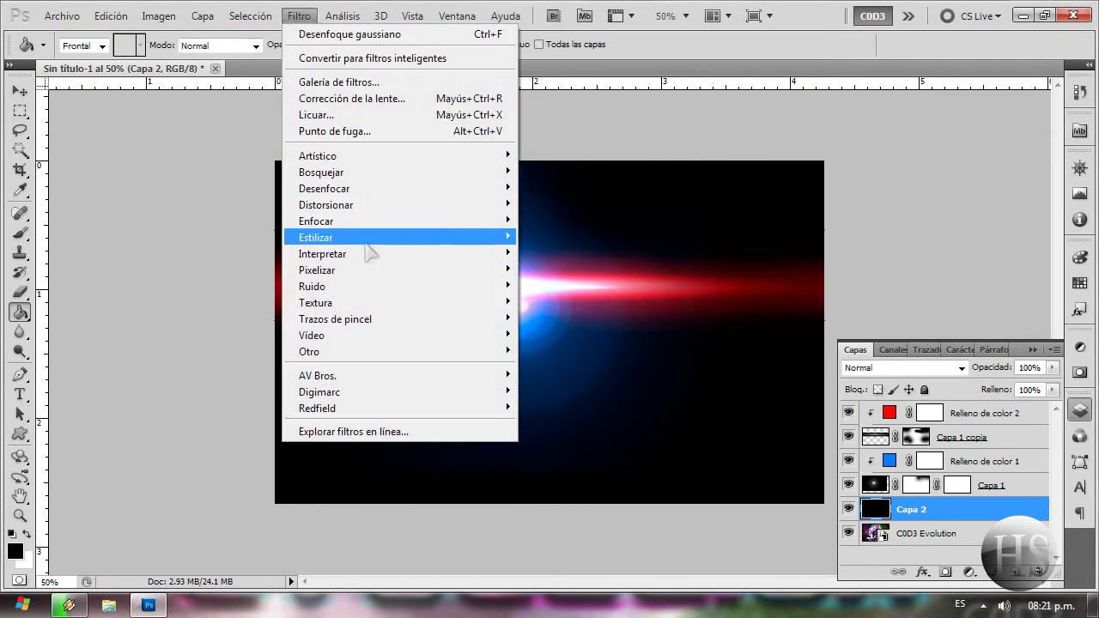
mouse_move(322, 253)
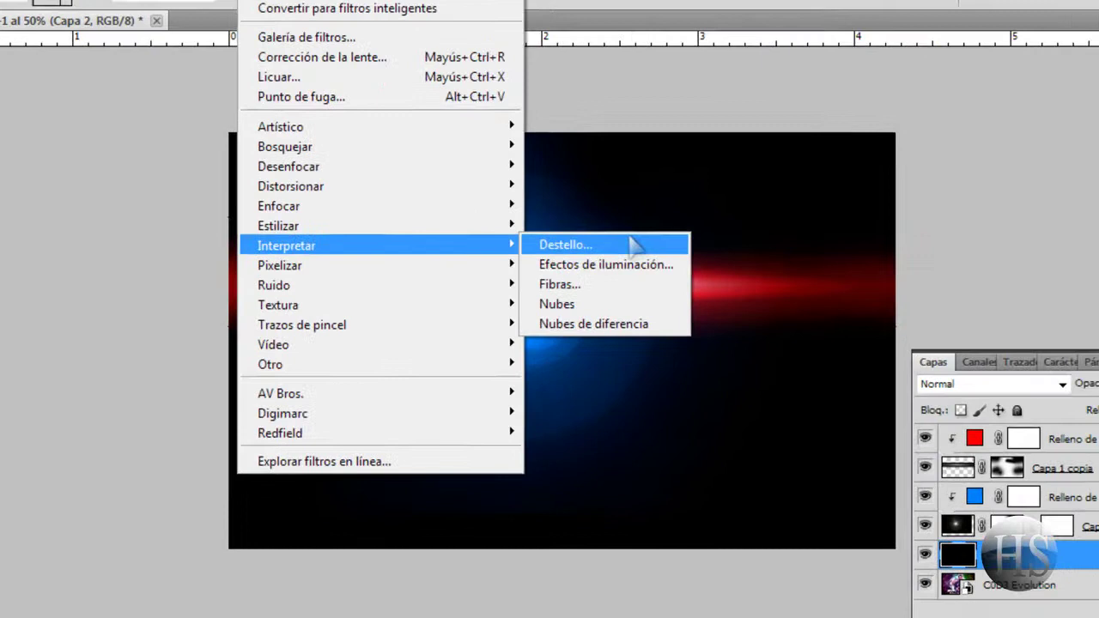
click(631, 244)
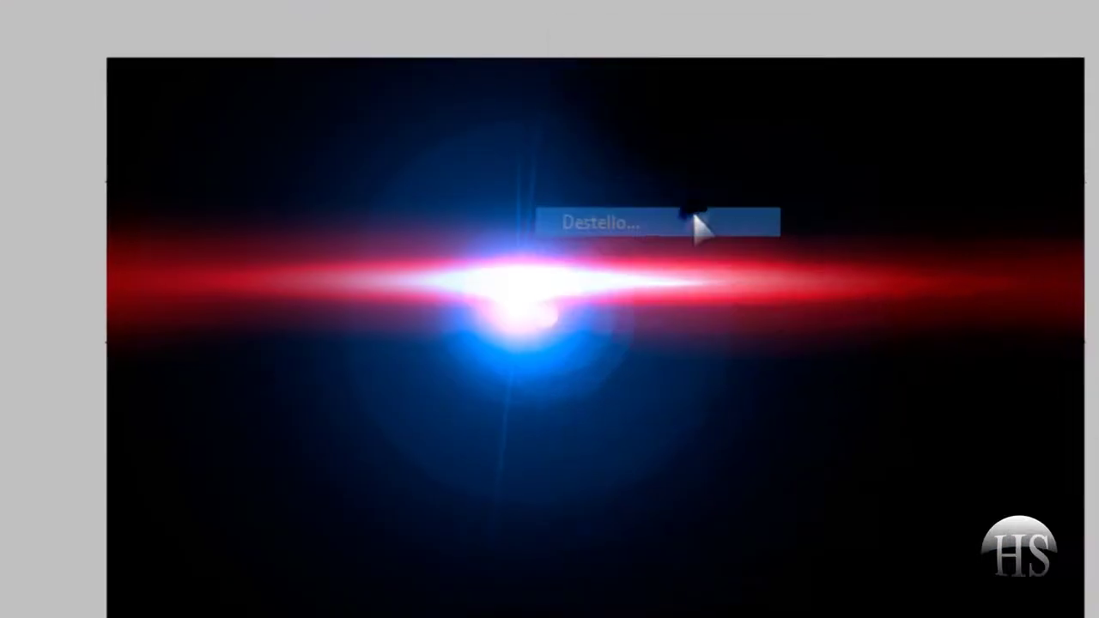
click(980, 93)
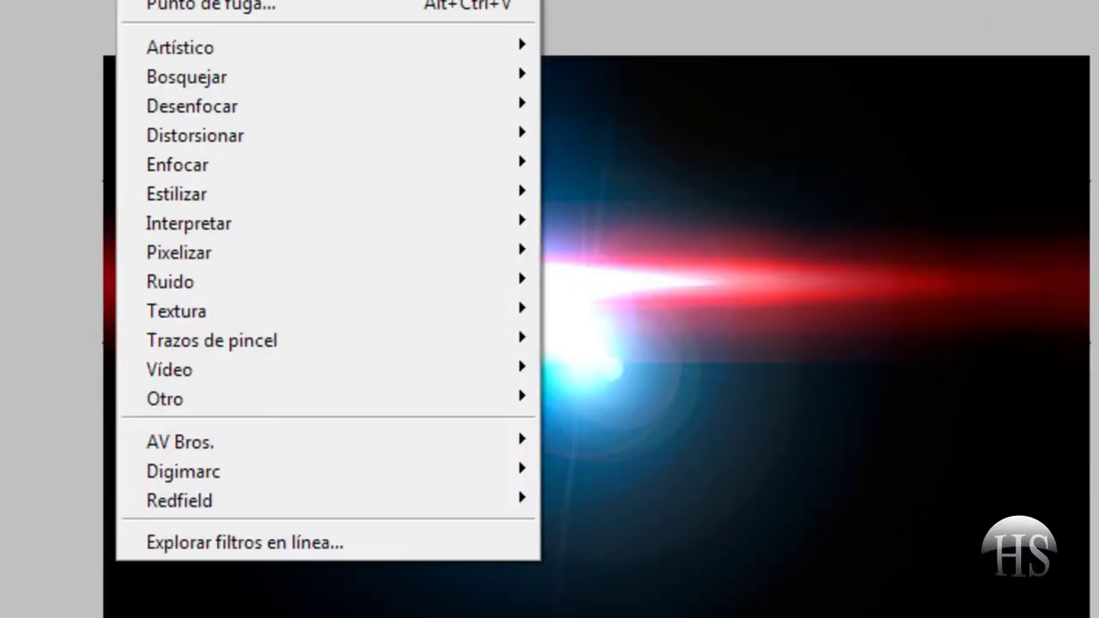
mouse_move(195, 135)
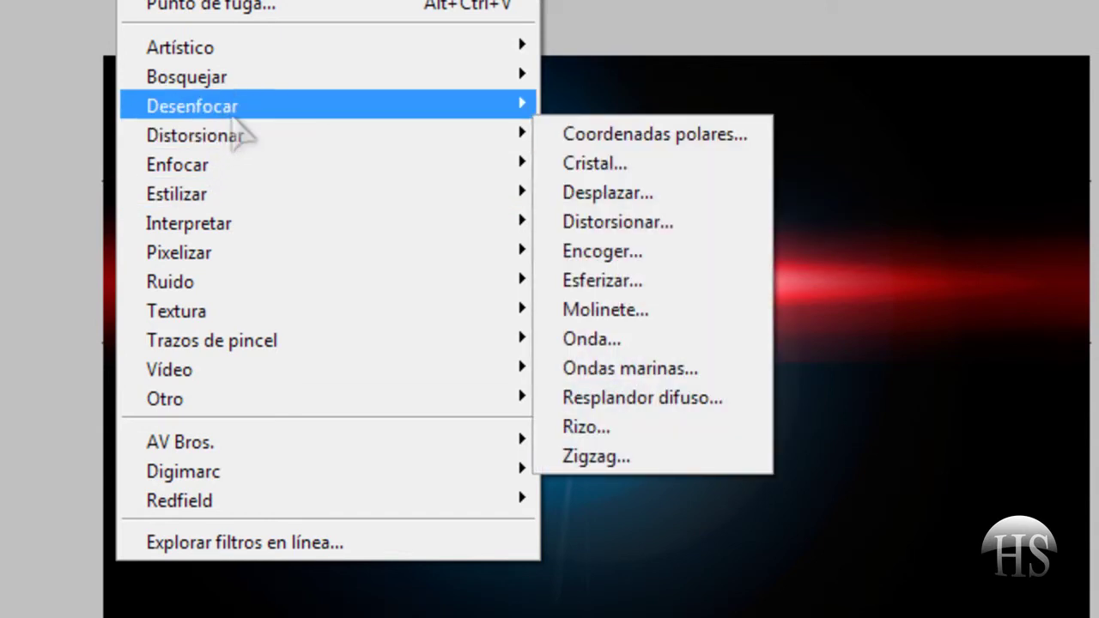
Step: Blur the flare with Desenfoque gaussiano and blend Capa 2 in Sobreexpos. lineal (Añadir)
mouse_move(192, 105)
click(662, 310)
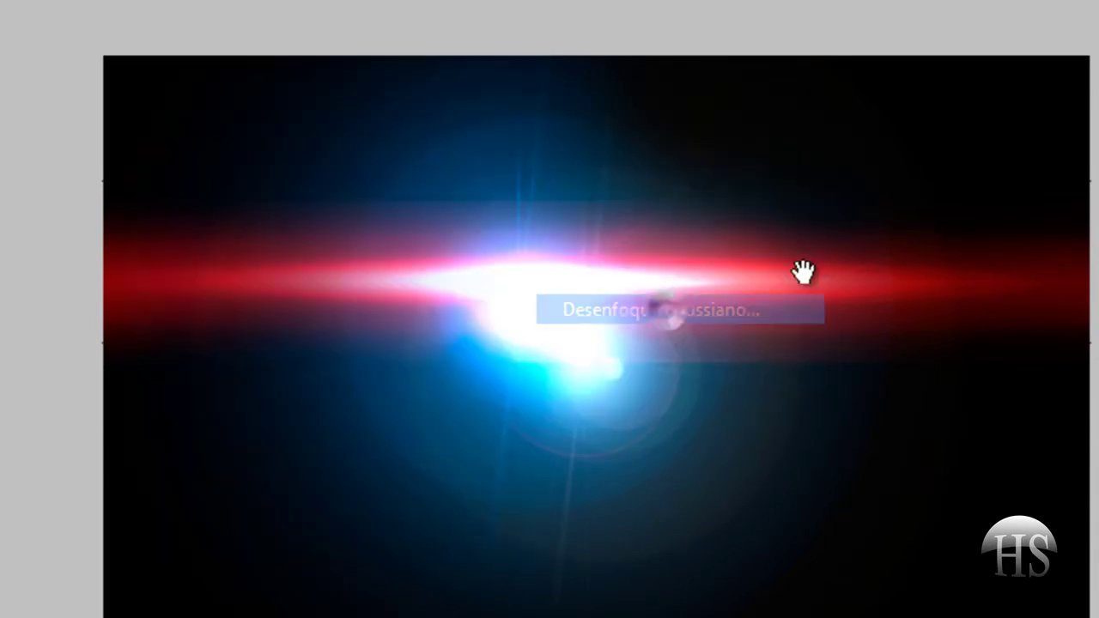
key(Return)
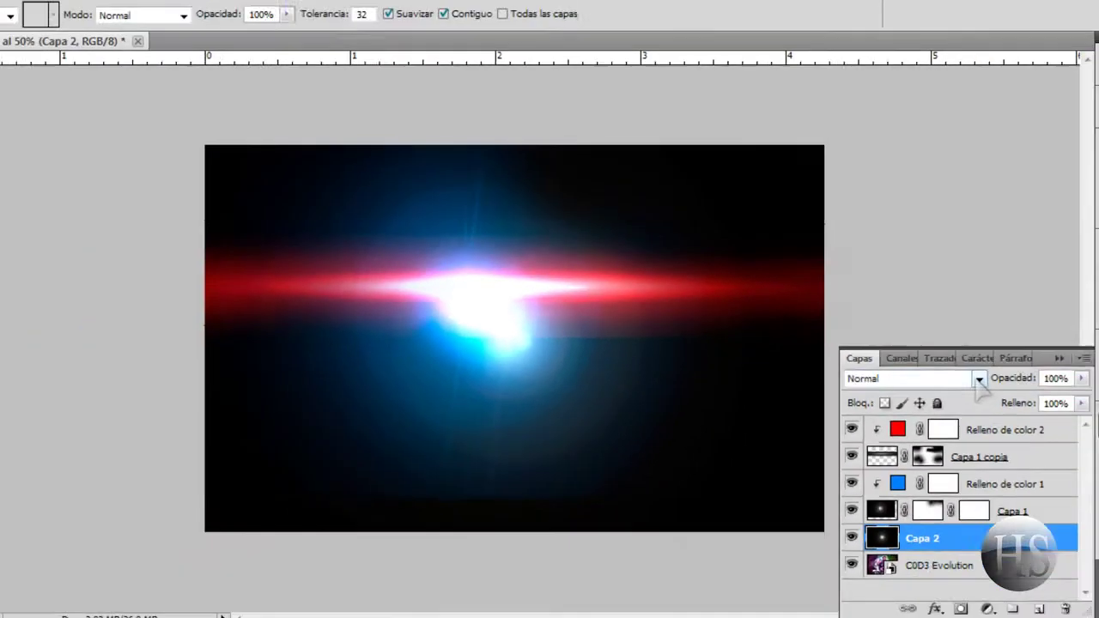
click(919, 376)
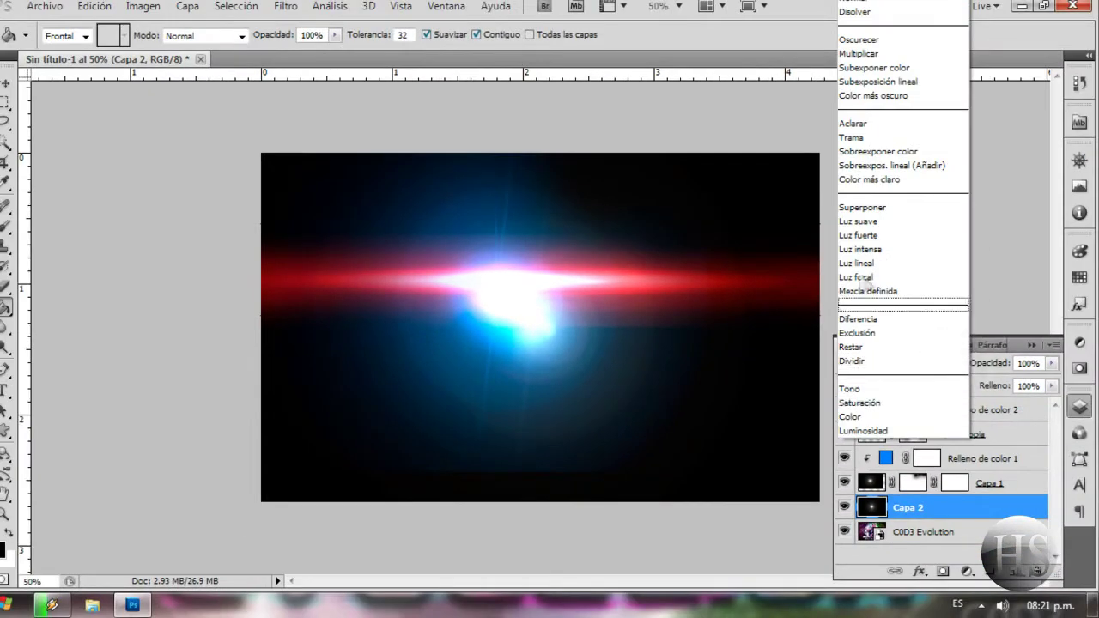
click(872, 166)
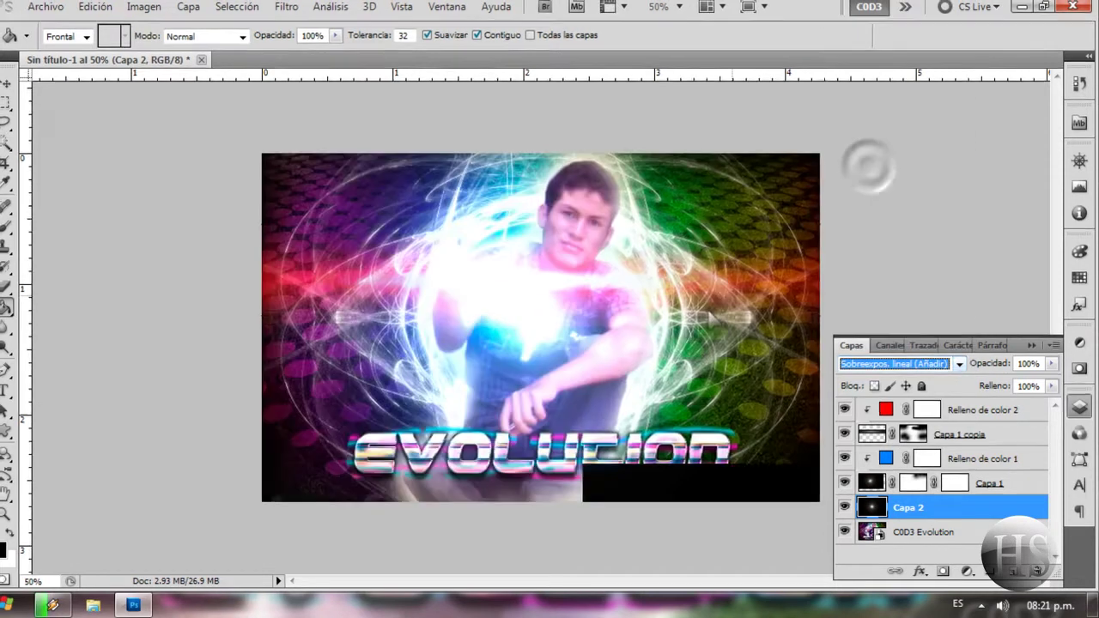
Step: Squash Capa 2's flare into a long thin light line just above the EVOLUCION title
key(v)
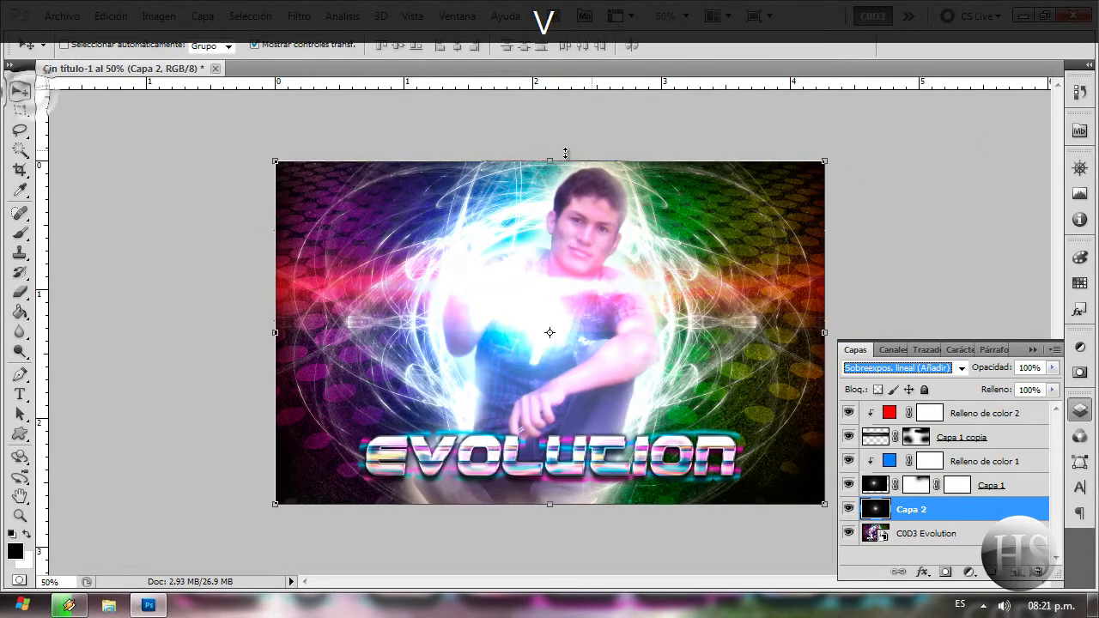
drag(550, 161, 531, 474)
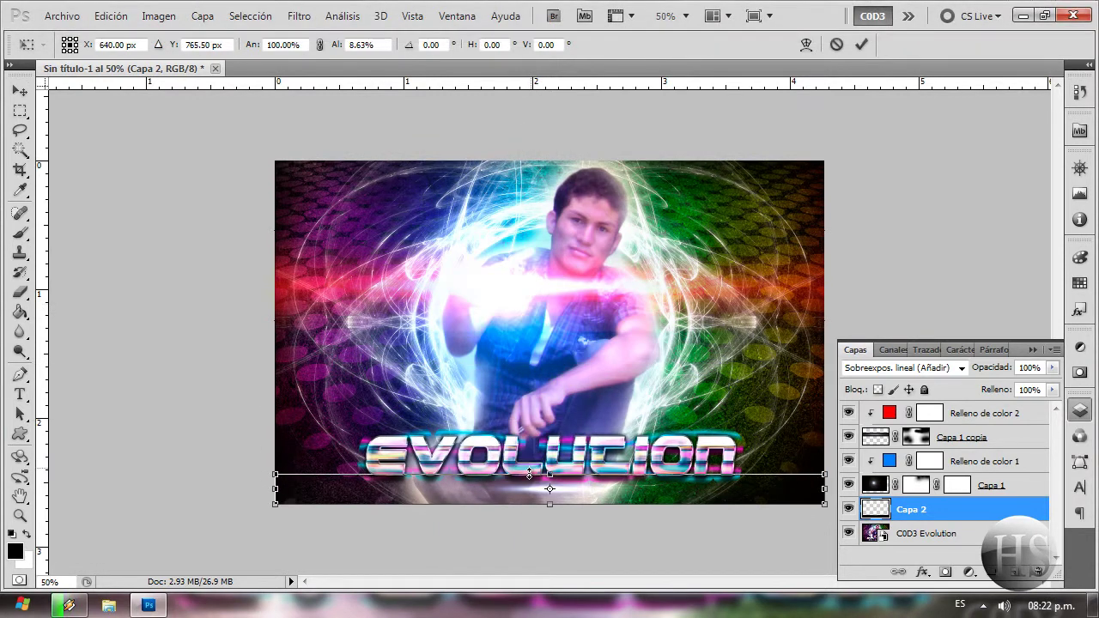
drag(275, 473, 4, 288)
key(ctrl+minus)
key(ctrl+minus)
key(ctrl+minus)
mouse_move(352, 371)
mouse_down()
mouse_move(73, 290)
mouse_move(6, 289)
mouse_up()
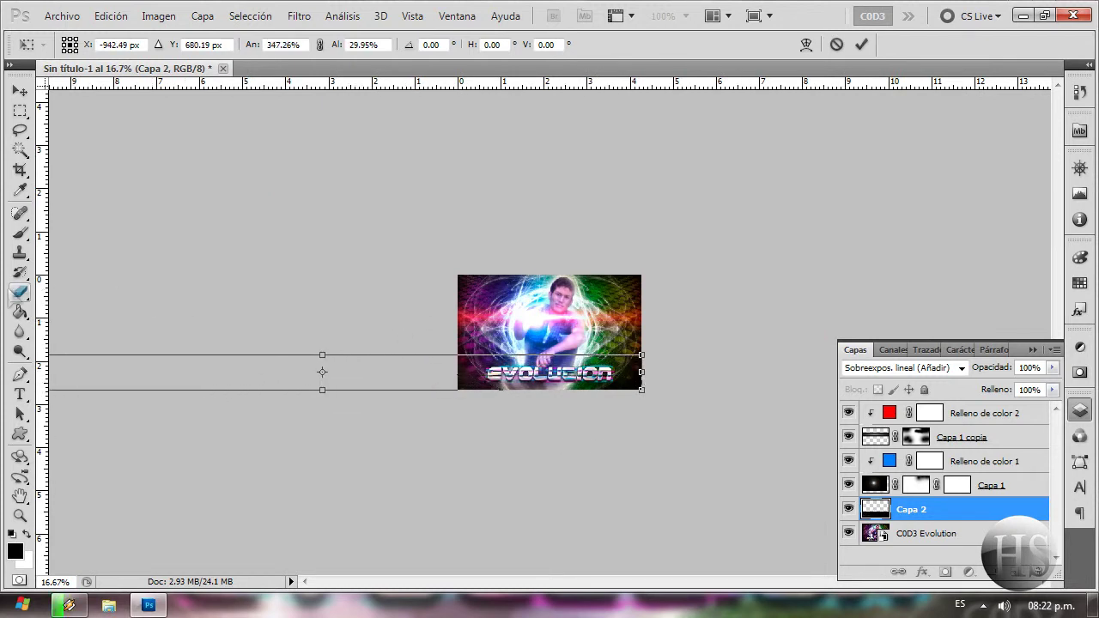
drag(152, 368, 468, 374)
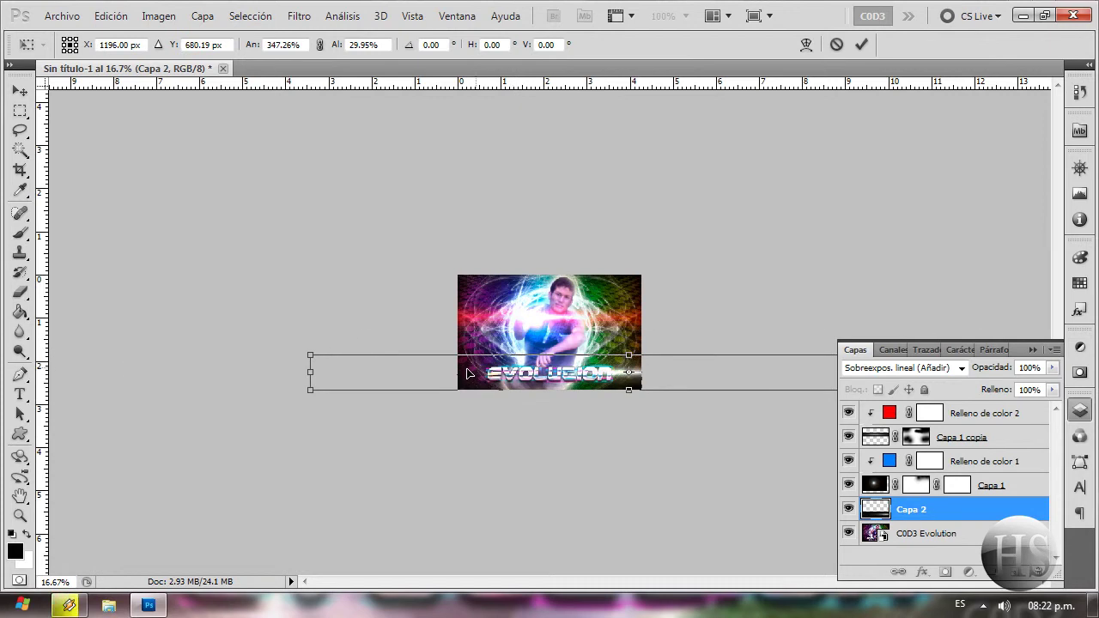
key(ctrl+plus)
key(ctrl+plus)
key(ctrl+plus)
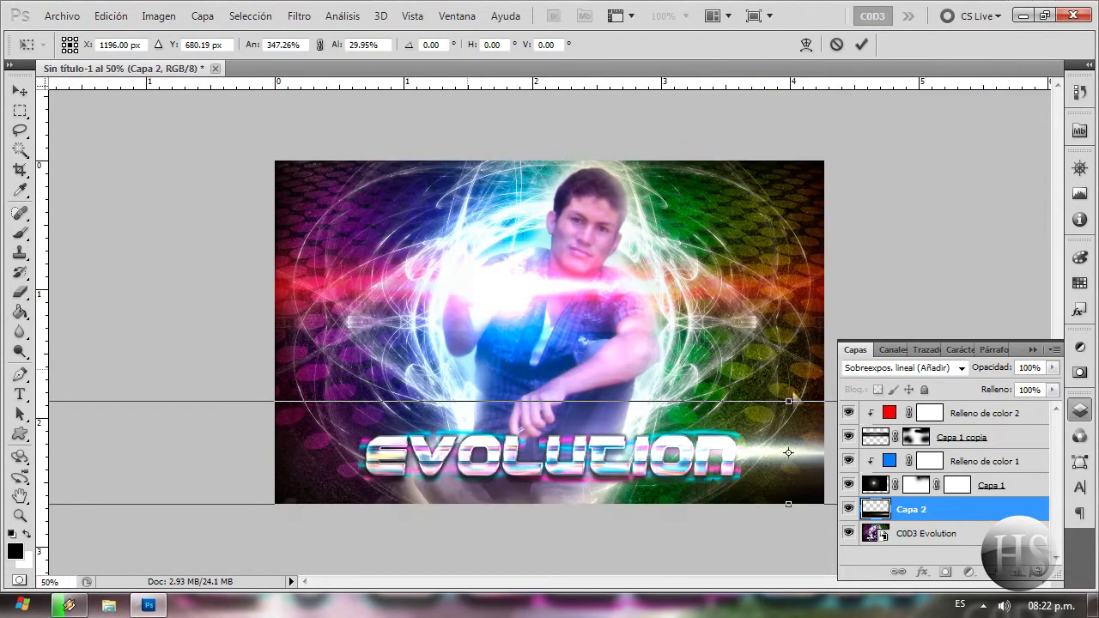
mouse_move(673, 459)
mouse_down()
mouse_move(399, 409)
mouse_move(385, 487)
mouse_move(421, 441)
mouse_move(469, 441)
mouse_up()
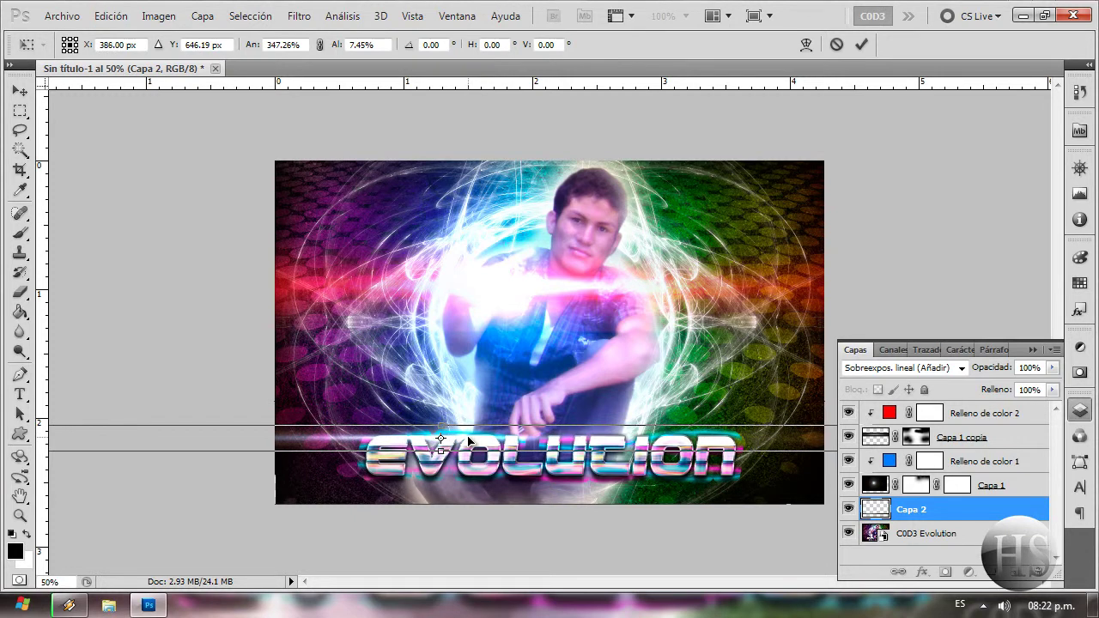
key(Return)
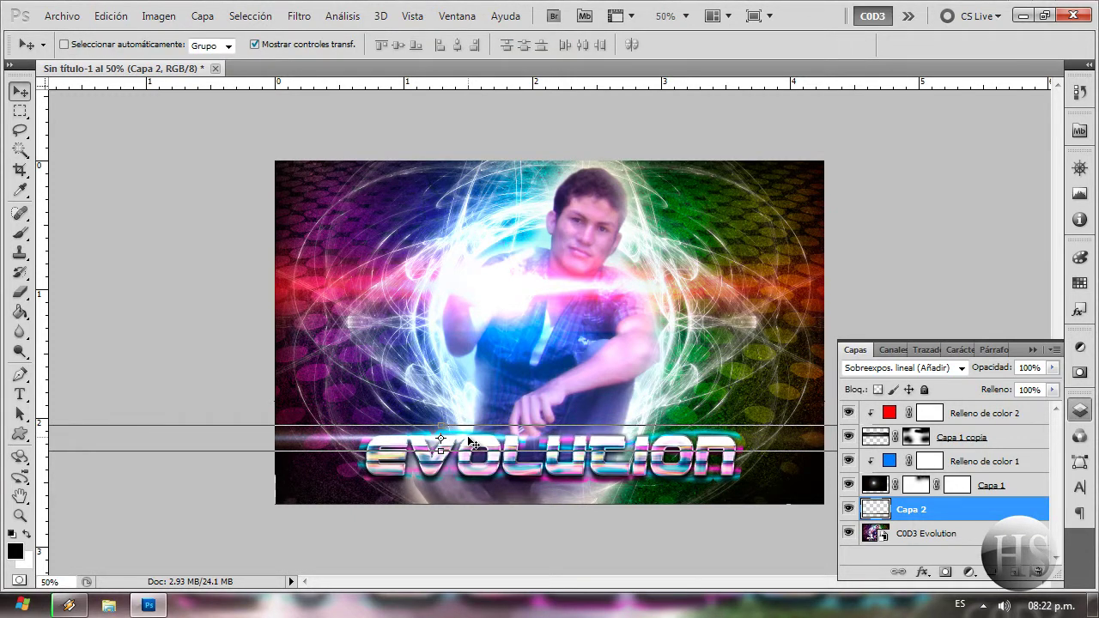
key(ctrl+plus)
Step: Add a new empty layer, Capa 3, above the C0D3 Evolution photo layer
key(w)
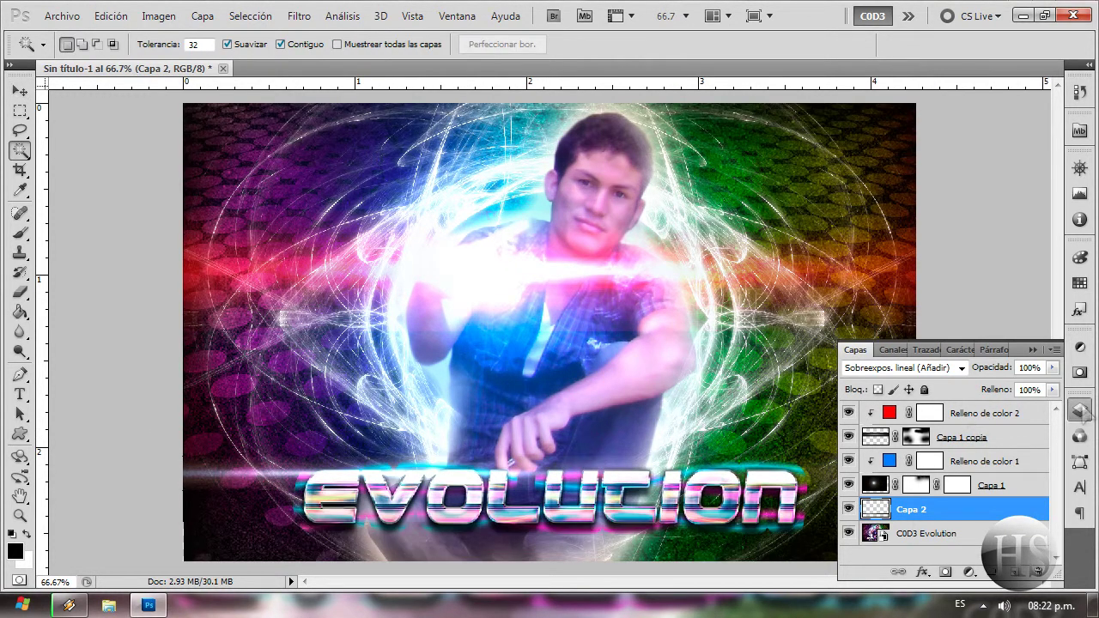
click(1080, 412)
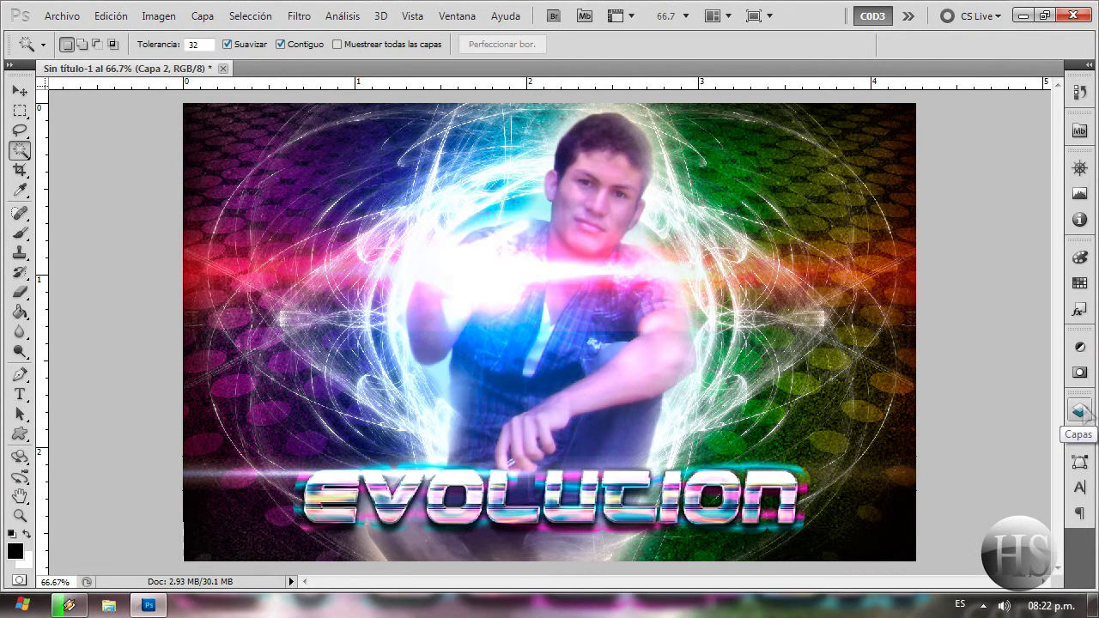
click(1080, 411)
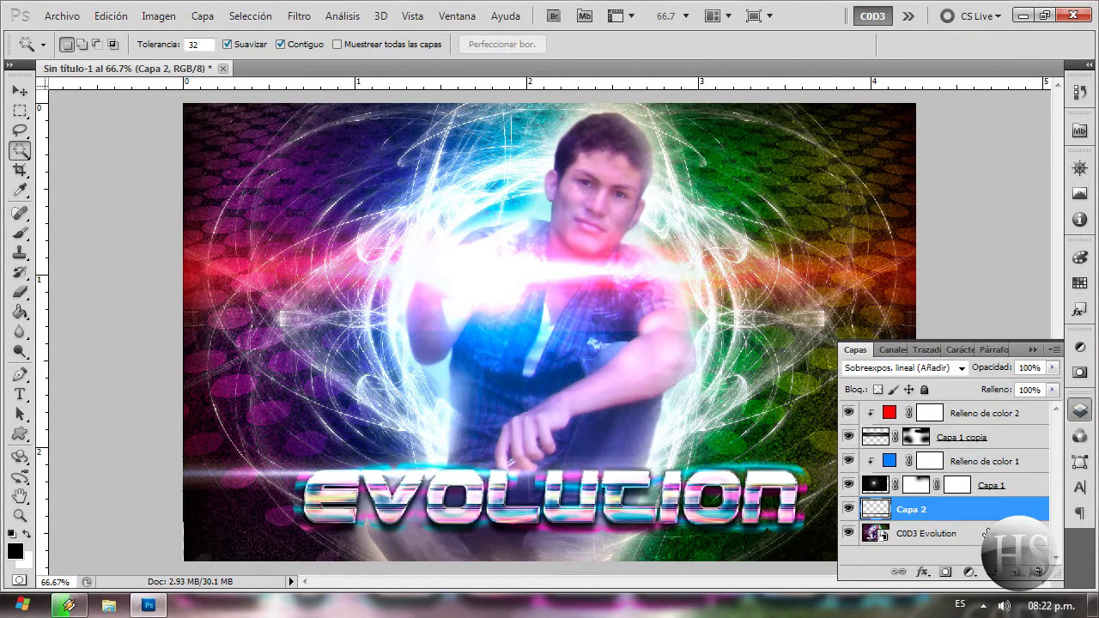
click(987, 532)
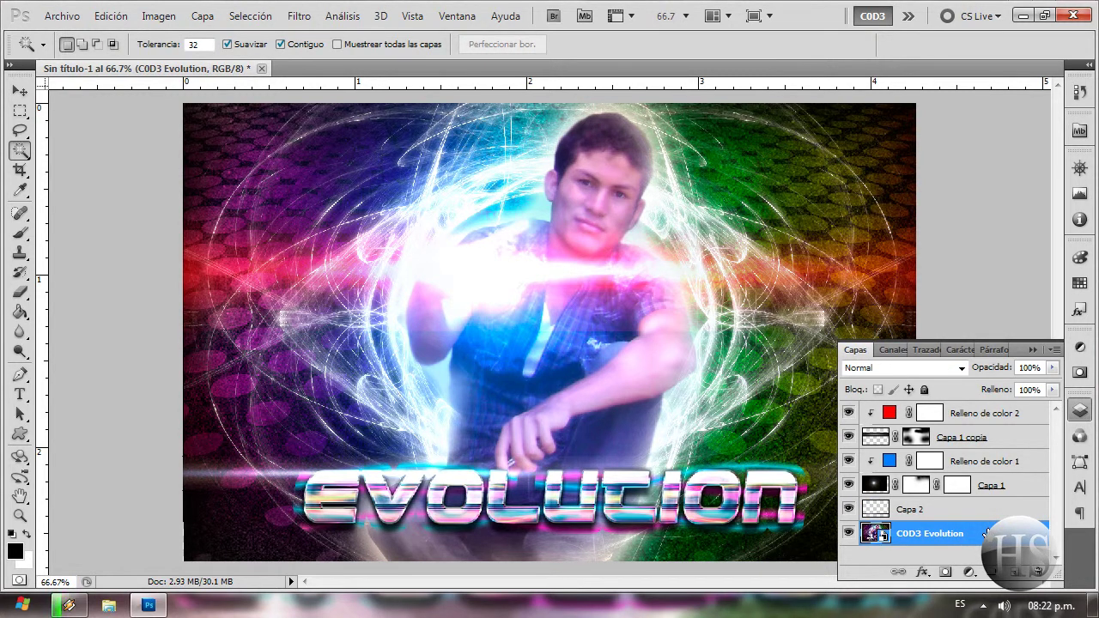
click(1014, 576)
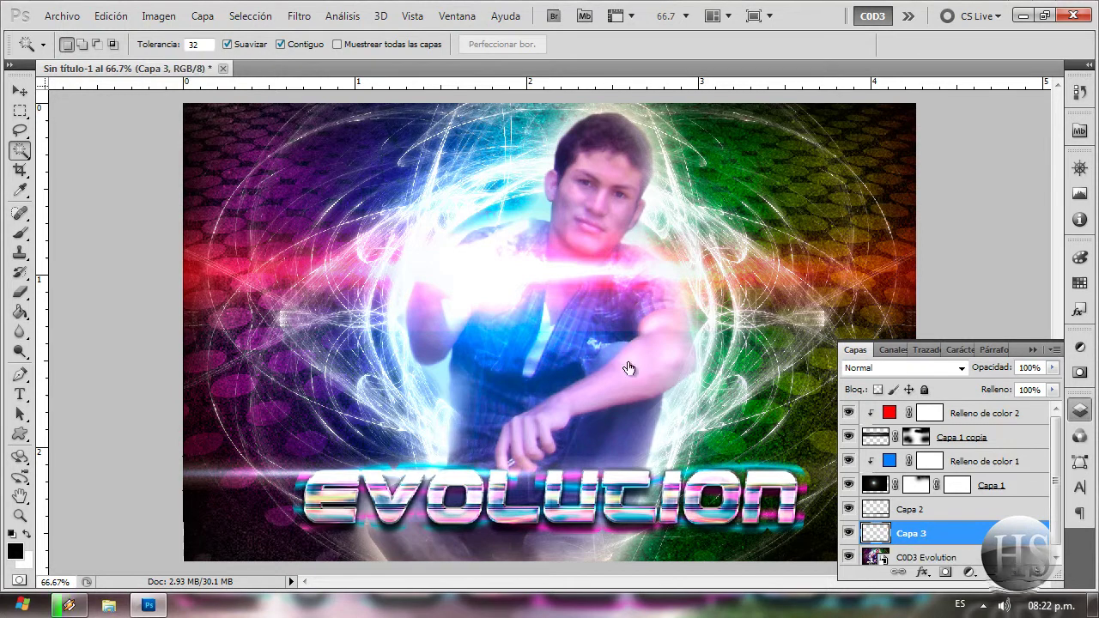
Step: Stamp a white diagonal beam across the figure with the 1206 streak brush
key(b)
right_click(385, 333)
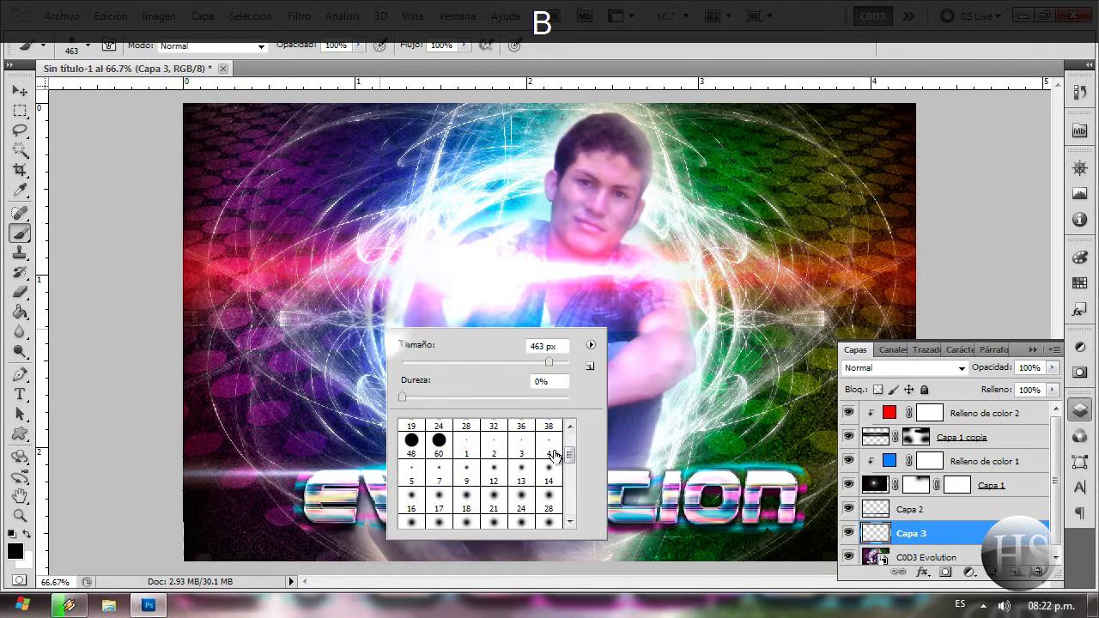
drag(569, 458, 572, 476)
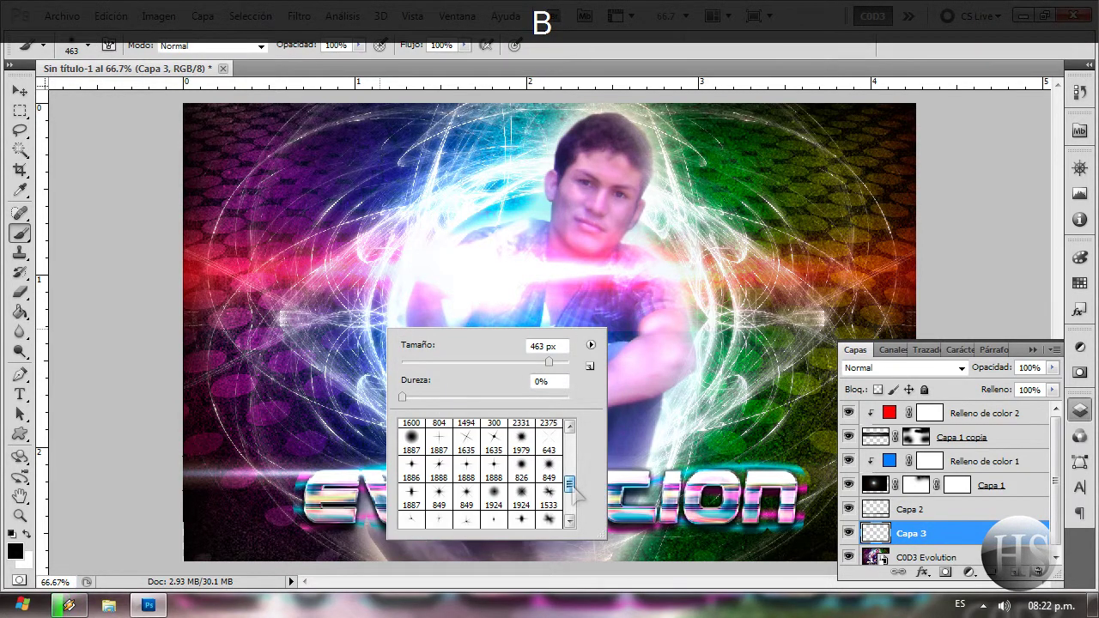
scroll(574, 479, up, 1)
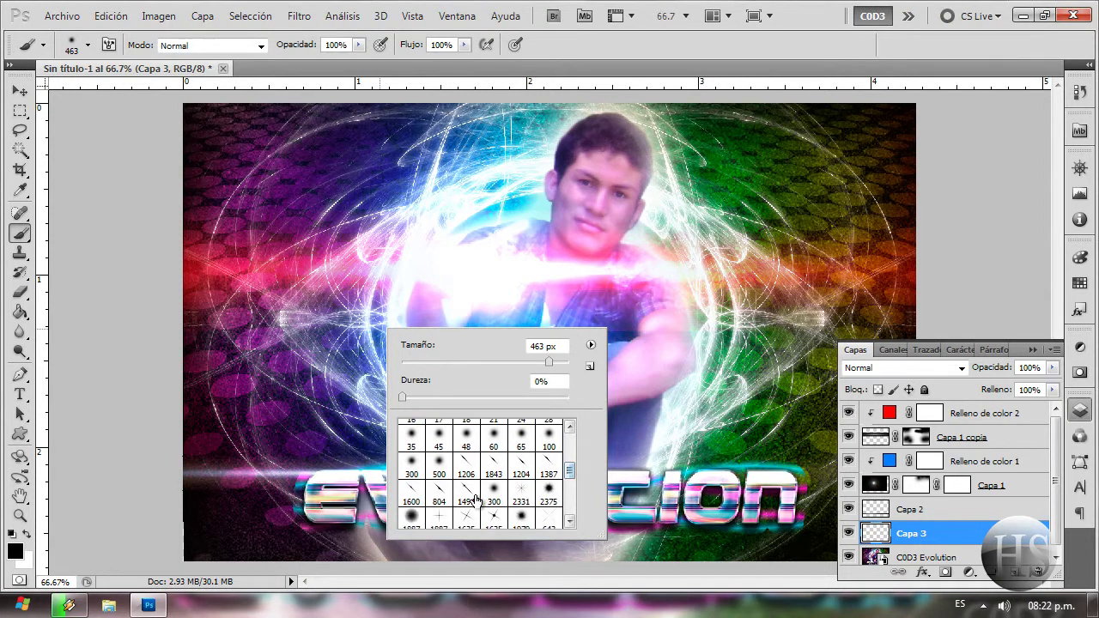
click(466, 468)
key(ctrl+minus)
click(411, 253)
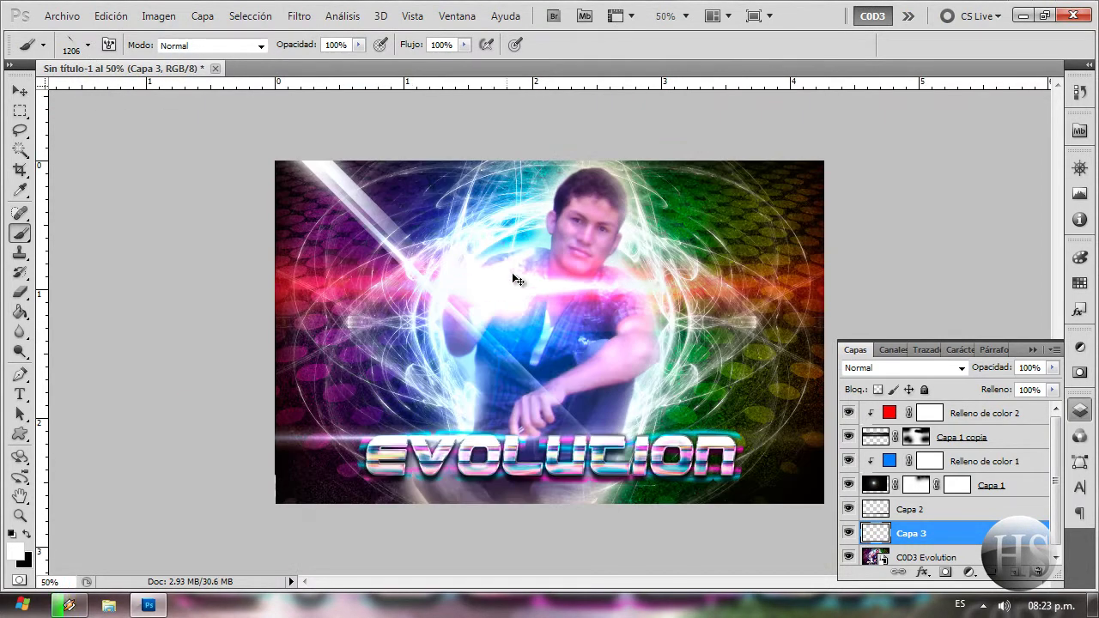
key(ctrl+z)
click(516, 305)
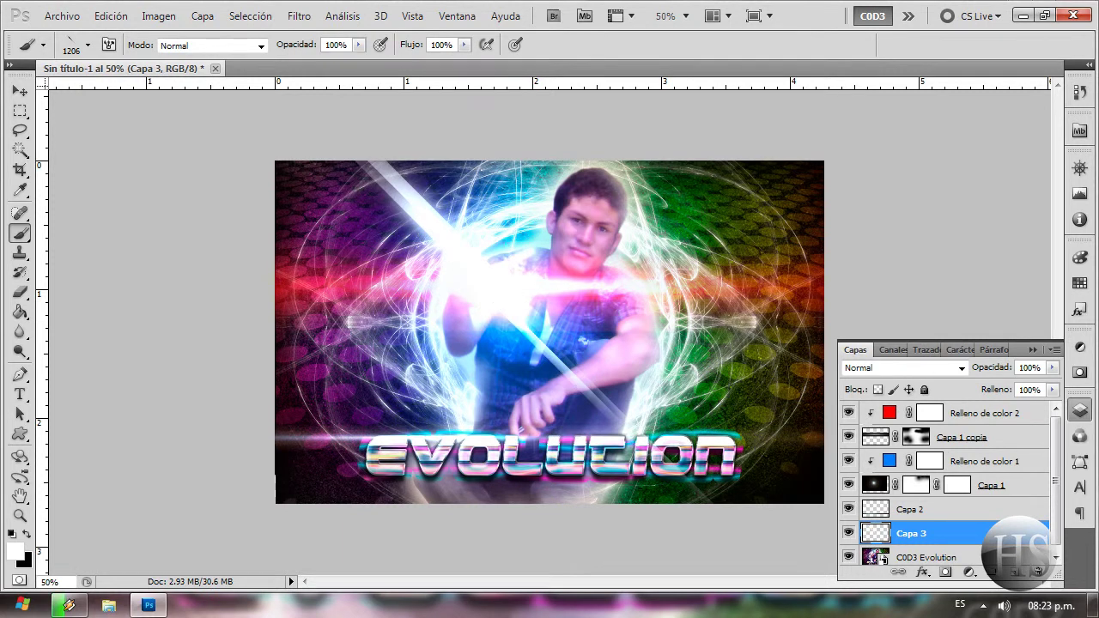
key(ctrl+plus)
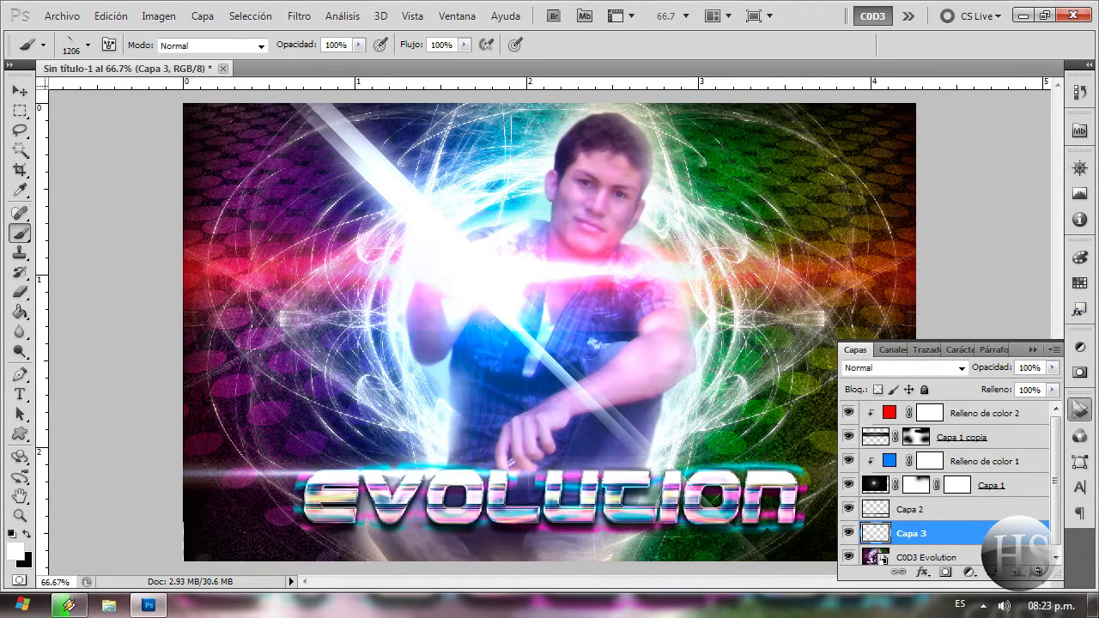
click(1080, 408)
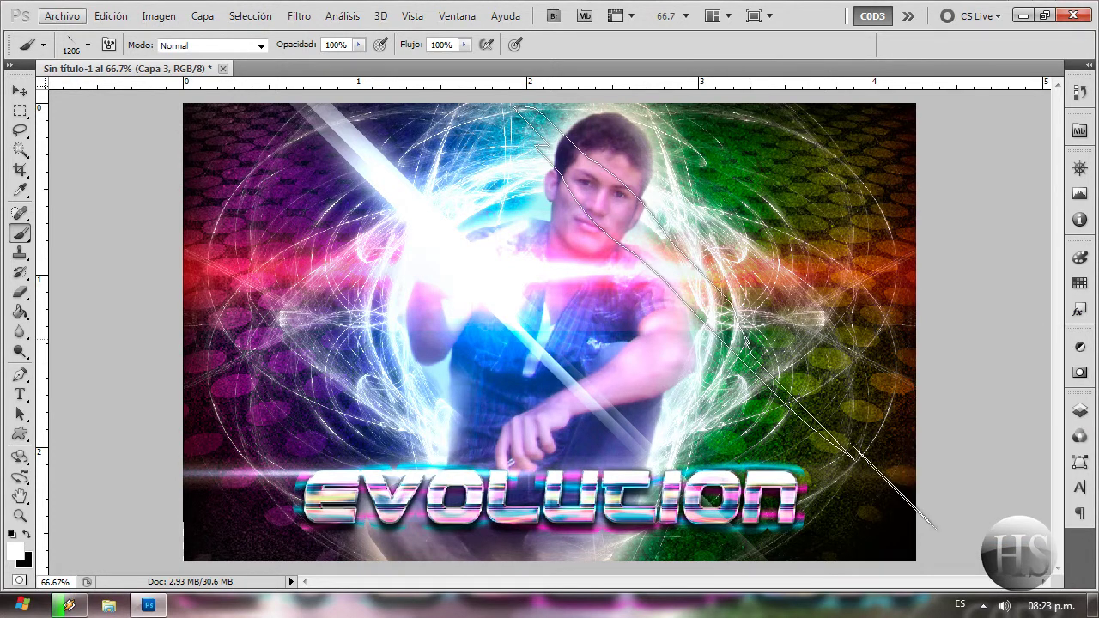
Step: Start Archivo > Colocar and browse HS (E:) > HS > Logos to pick New Logo C0D3 HSP
click(62, 15)
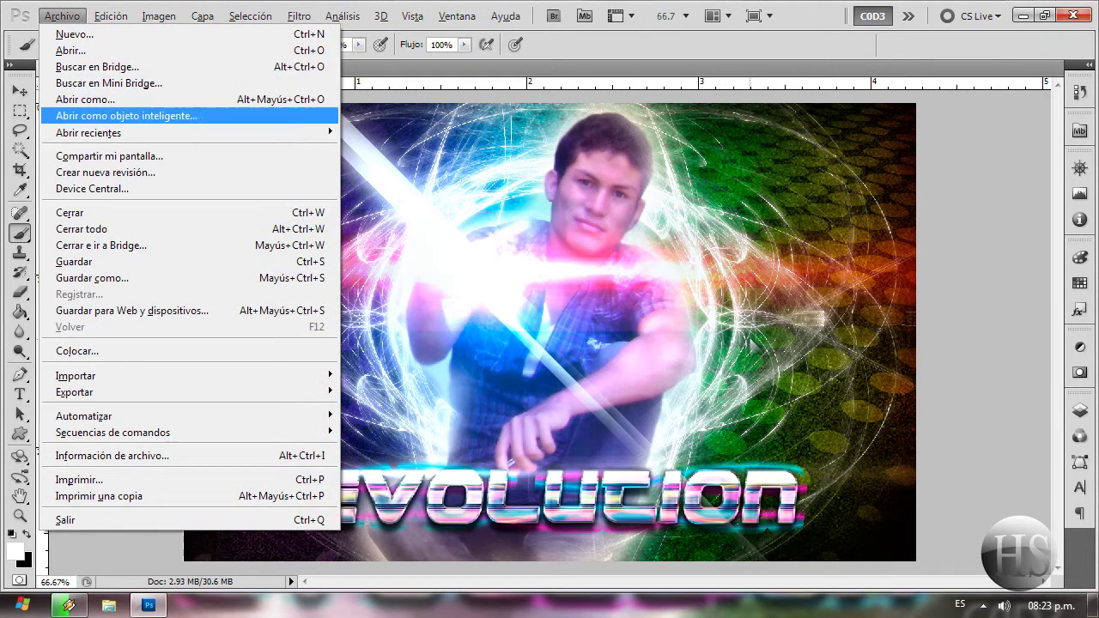
key(Return)
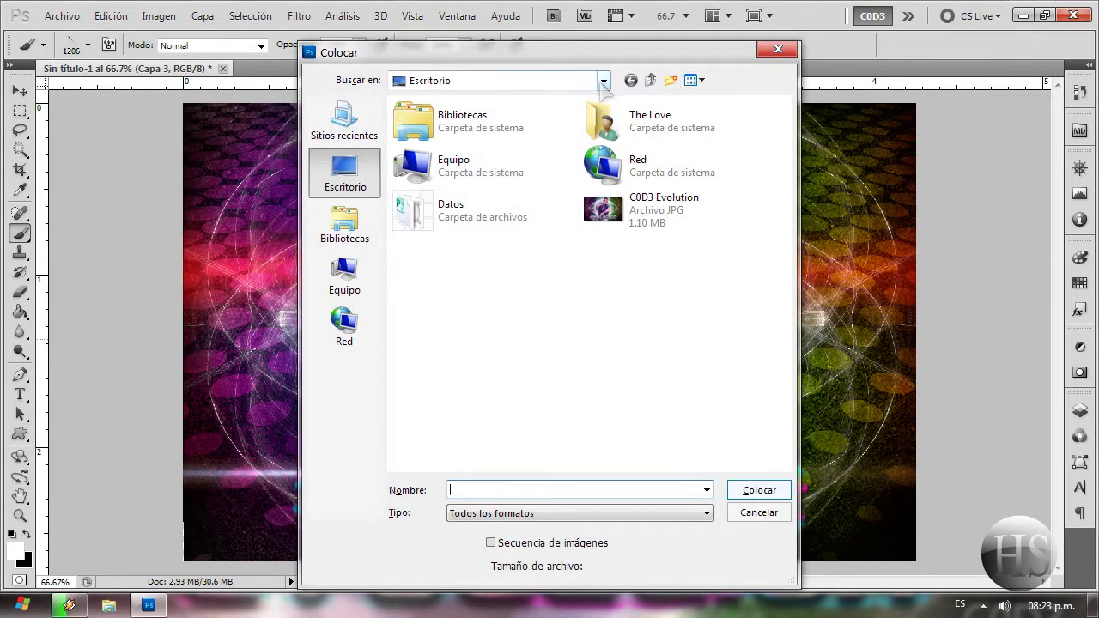
click(604, 80)
click(496, 207)
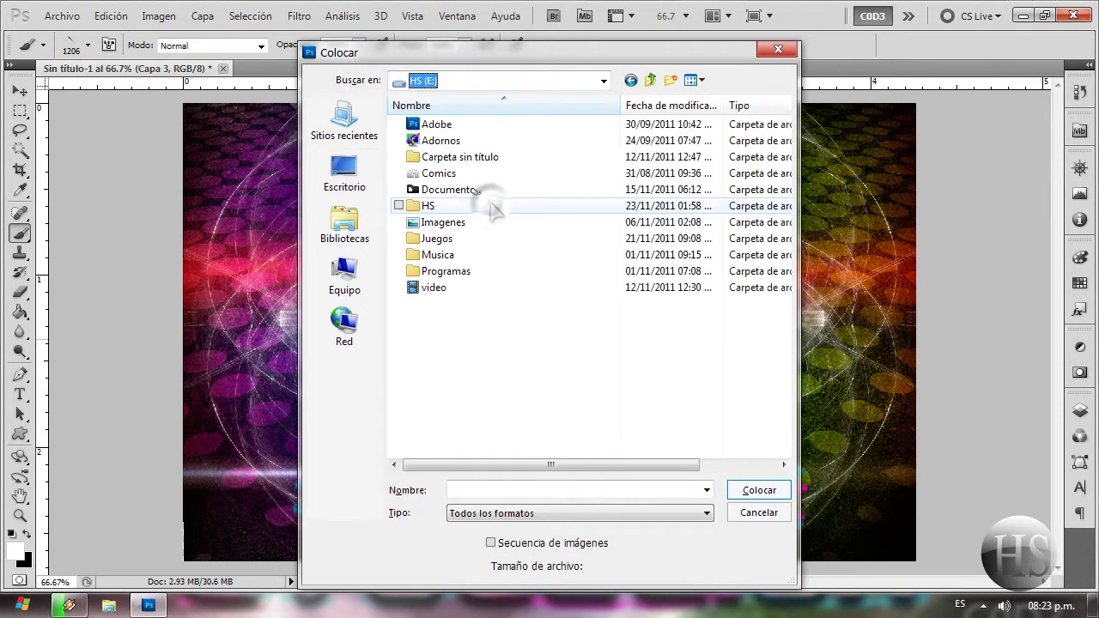
double_click(464, 207)
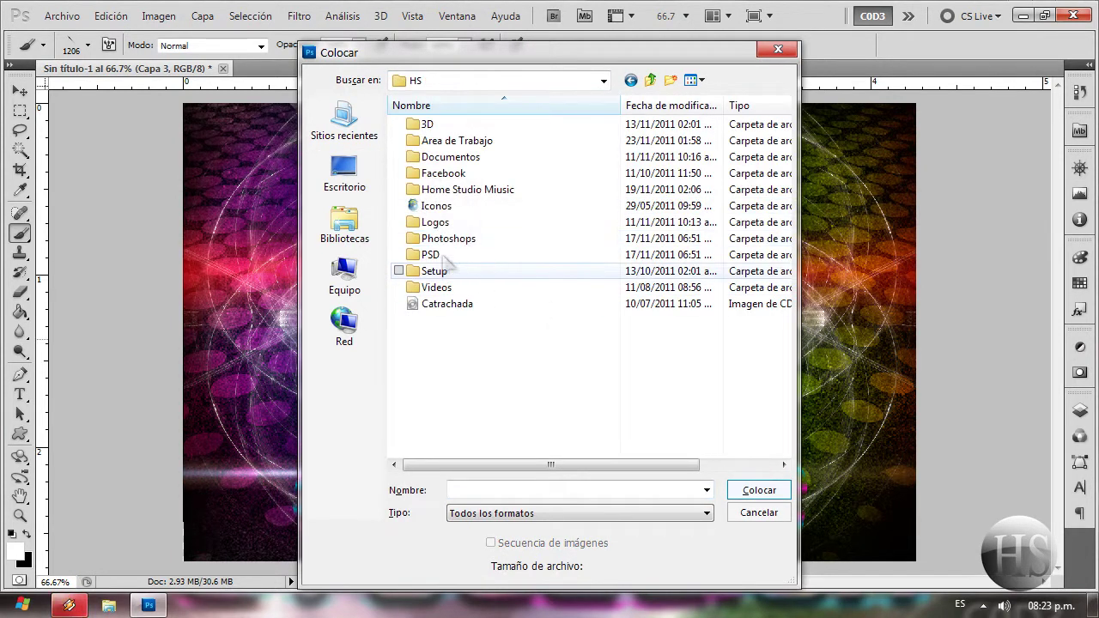
double_click(442, 222)
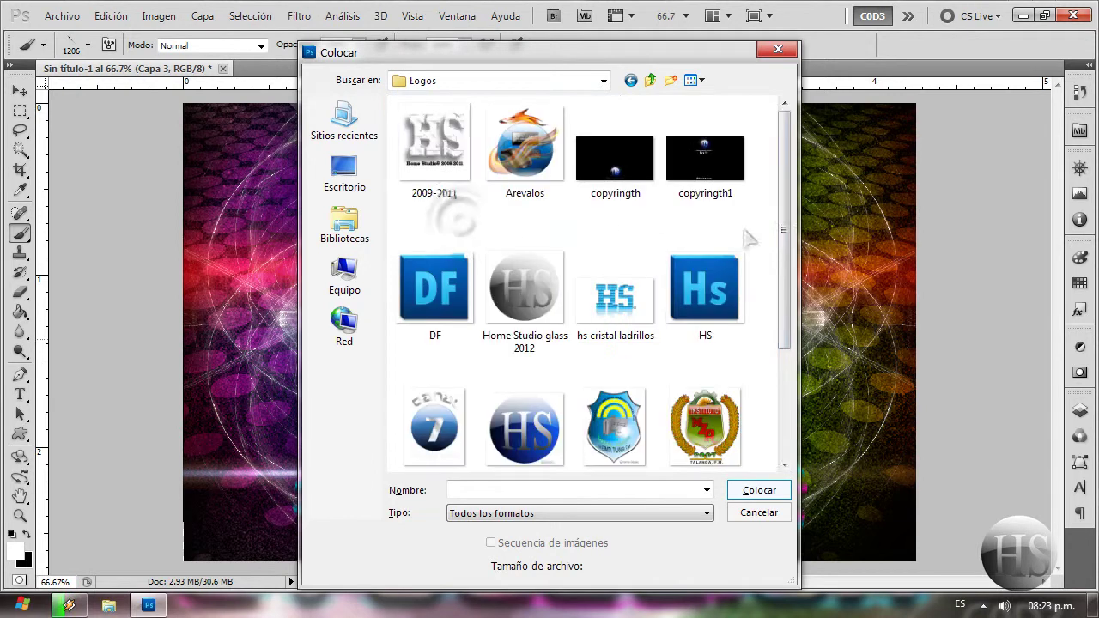
scroll(781, 232, down, 3)
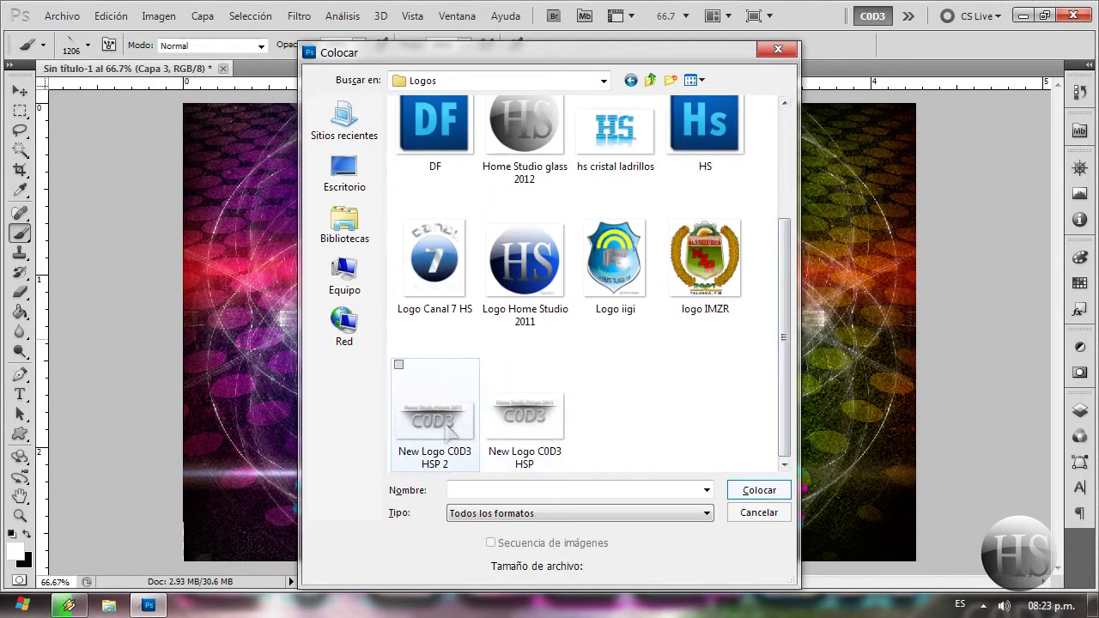
click(526, 419)
Step: Place the C0D3 logo, scale it down, and move it to the bottom-right corner
click(755, 492)
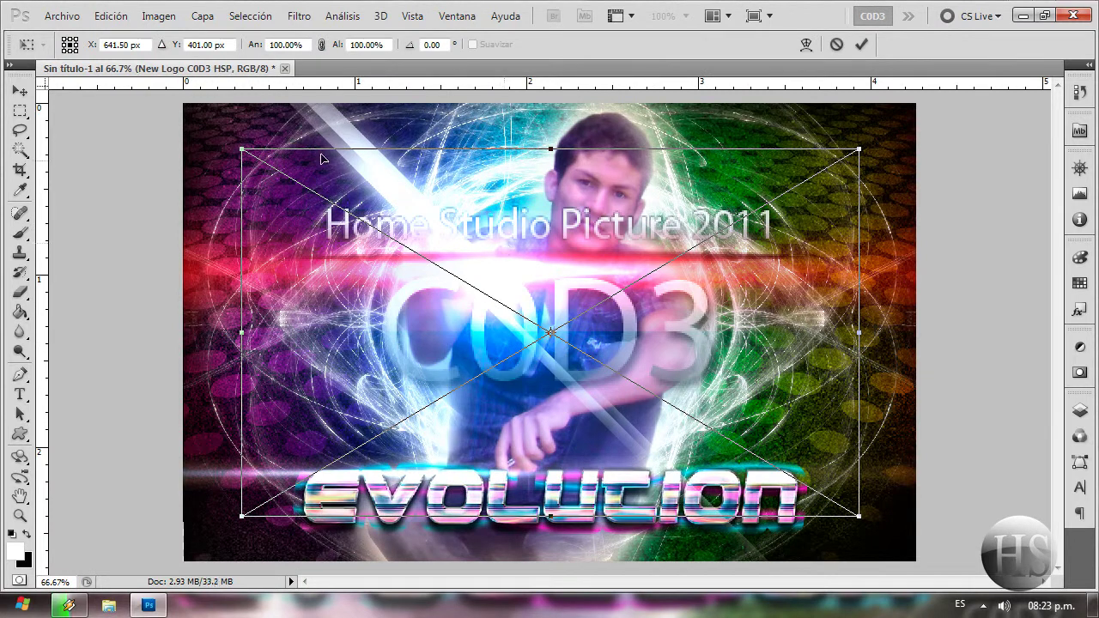
mouse_move(241, 150)
mouse_down()
mouse_move(745, 478)
mouse_move(721, 463)
mouse_up()
key(Return)
key(b)
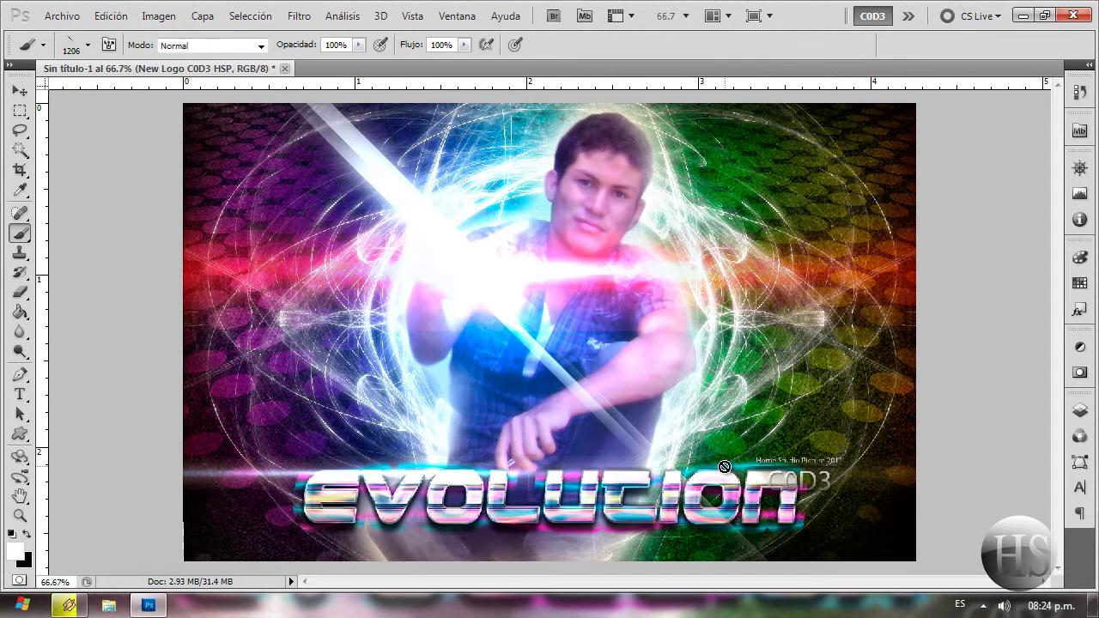
key(v)
mouse_move(790, 475)
mouse_down()
mouse_move(866, 546)
mouse_move(874, 537)
mouse_up()
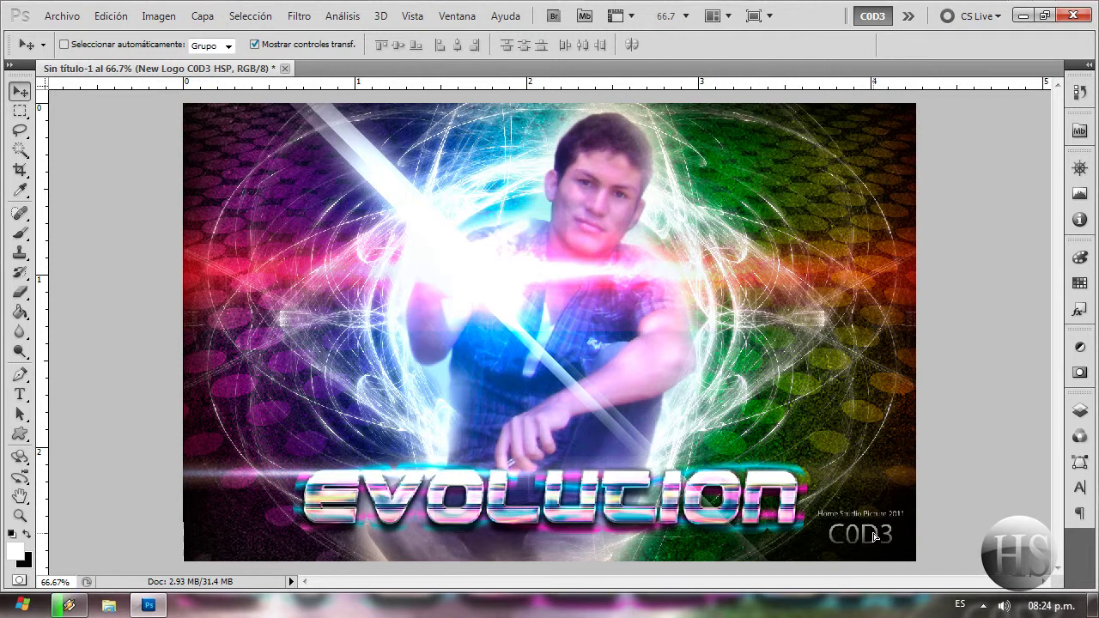
key(w)
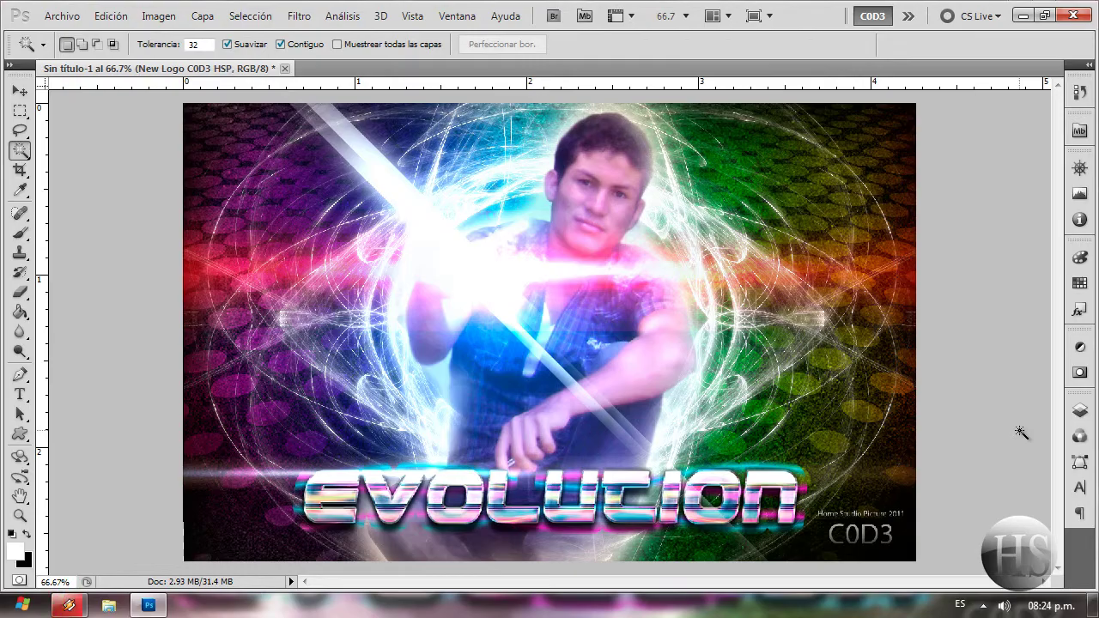
Step: Preview the finished Color image from the desktop, then close the preview
key(super+d)
double_click(41, 387)
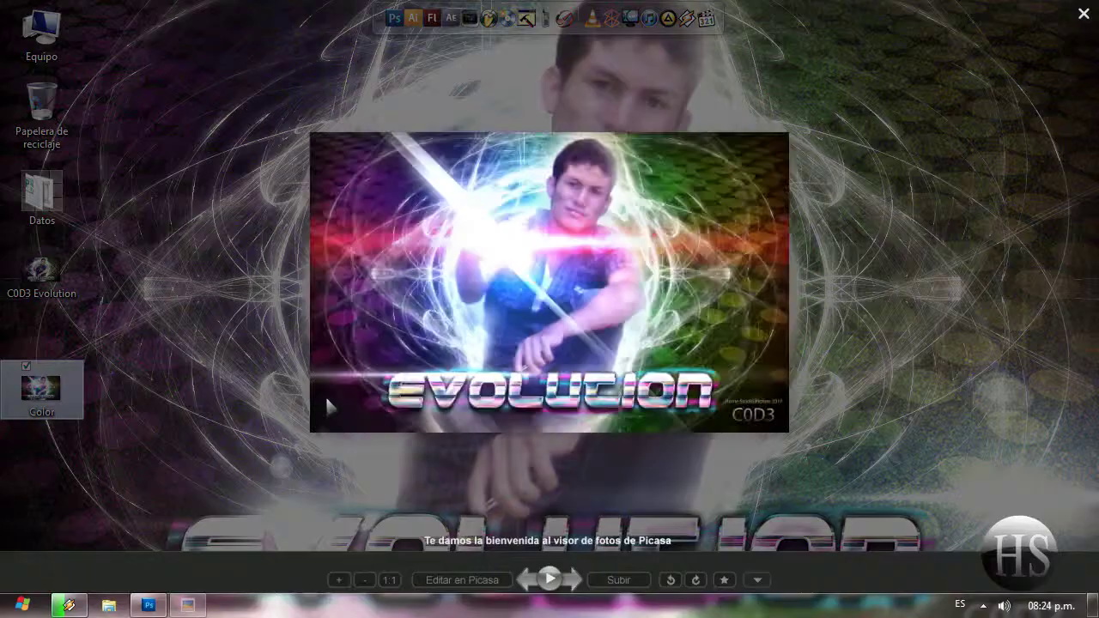
click(1048, 45)
Step: Set the Color image as the desktop wallpaper via Establecer como fondo de escritorio
right_click(41, 391)
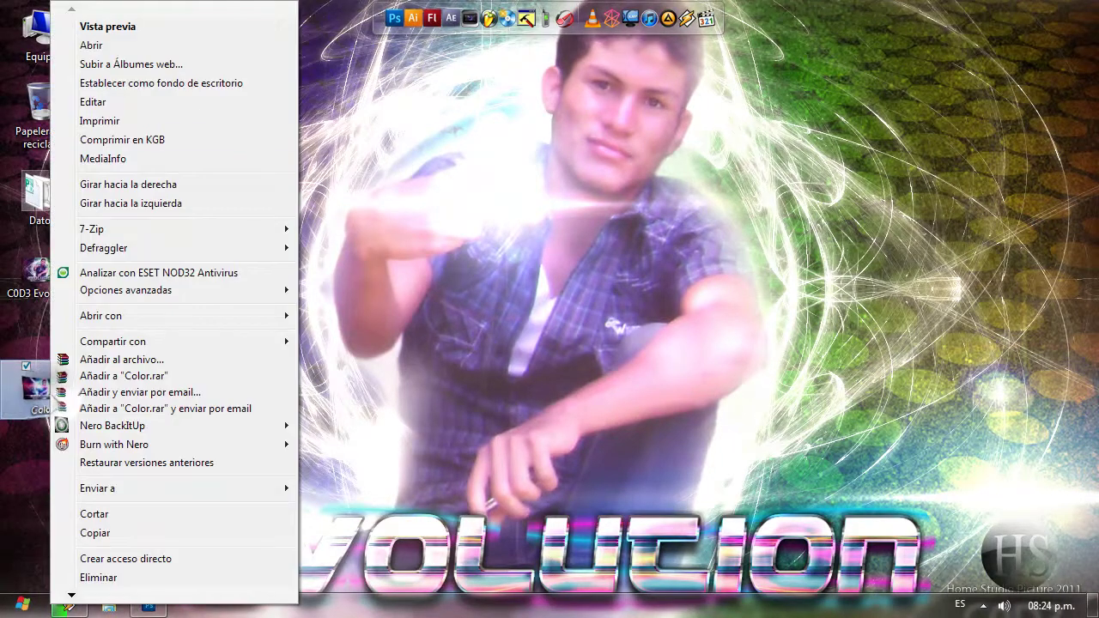
click(159, 83)
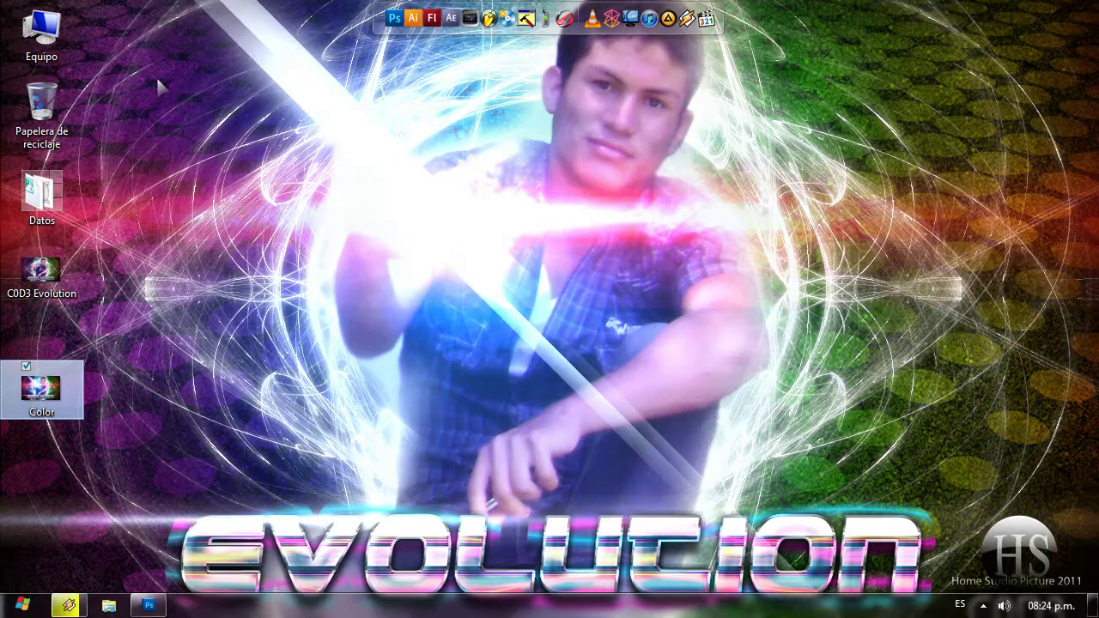